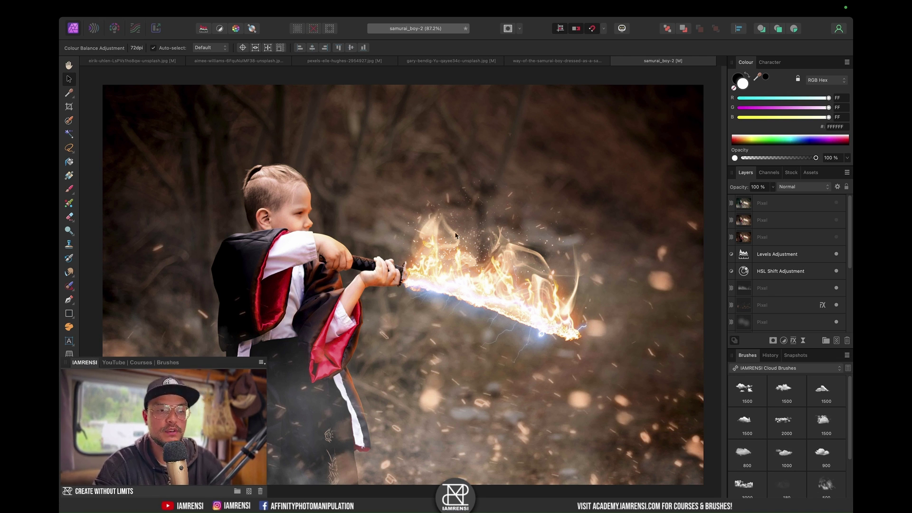
Compare the original samurai boy photo with the finished samurai_boy-2 composite, and view the beach chair photo
click(538, 63)
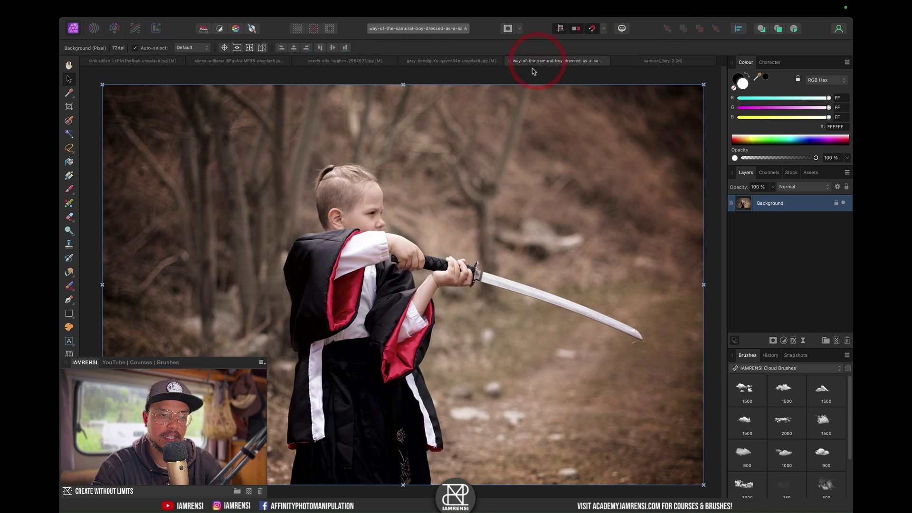
click(647, 63)
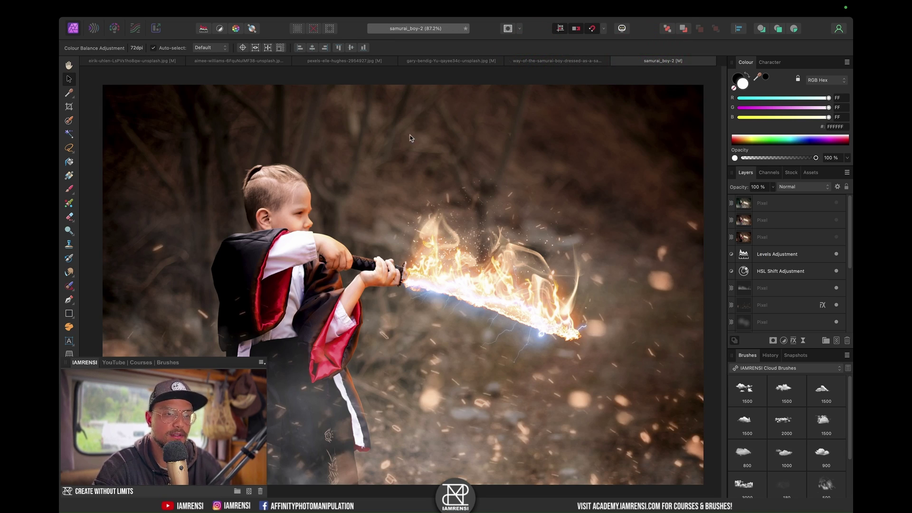
click(567, 60)
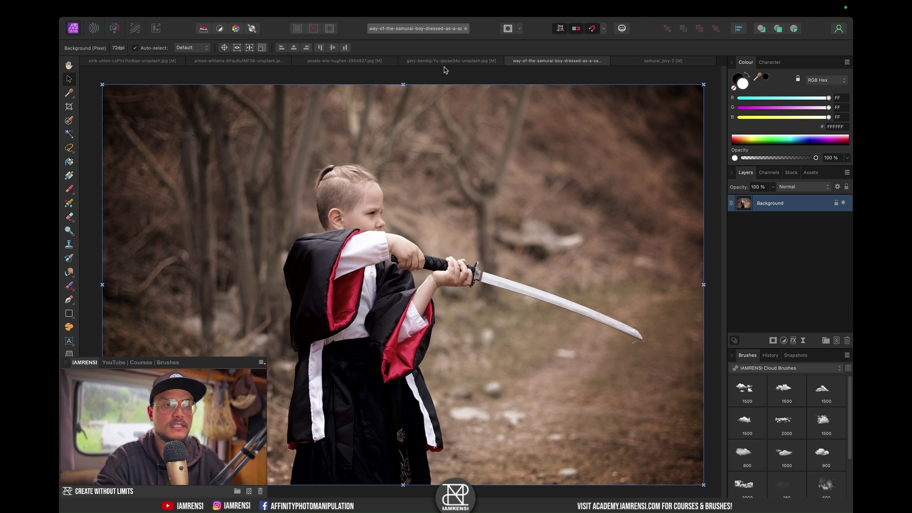
click(138, 61)
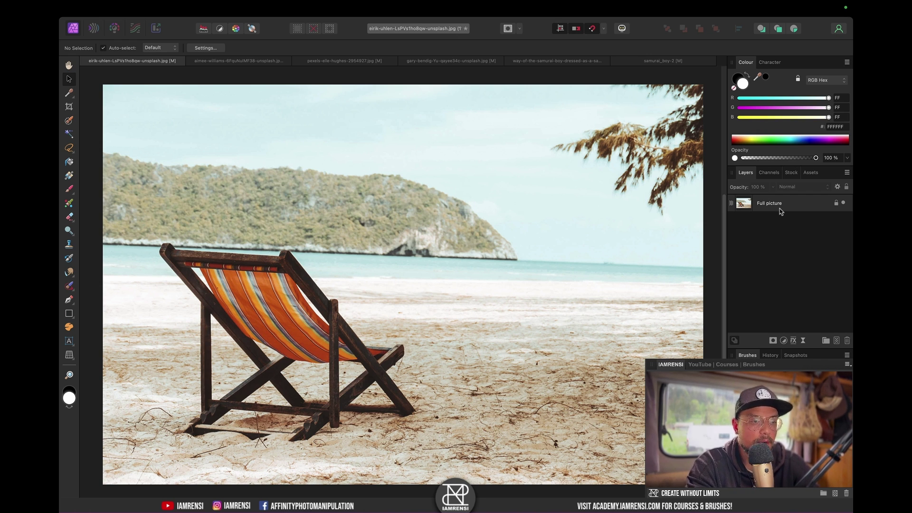
Try moving the cut-out man with binoculars to the left half of his photo, and undo the moves
click(329, 61)
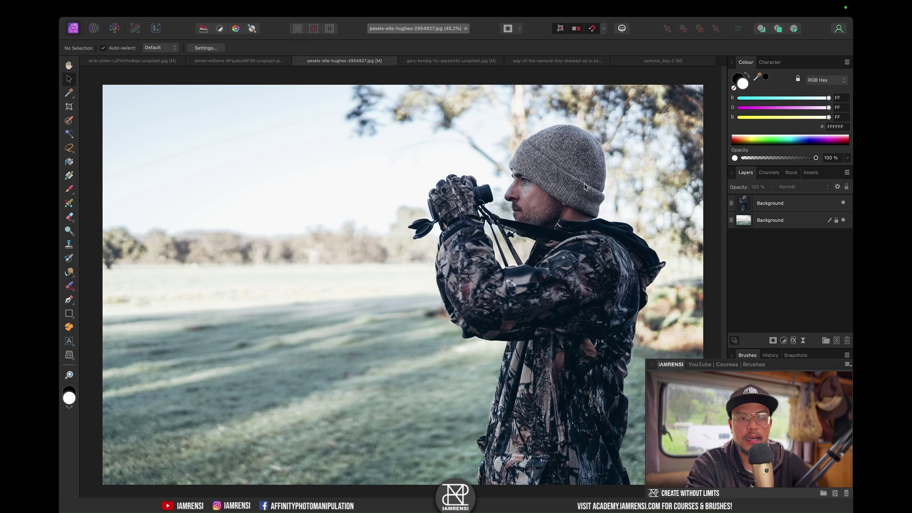
click(777, 210)
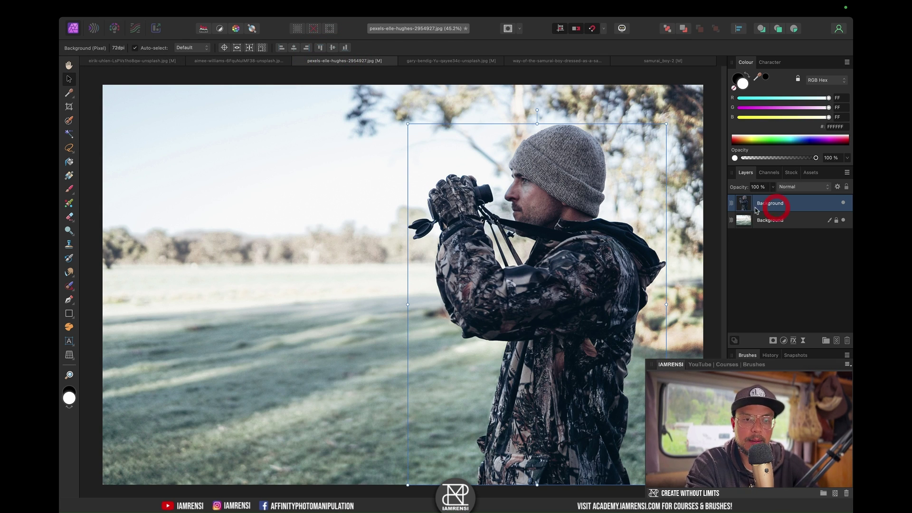
drag(700, 268, 479, 269)
right_click(370, 230)
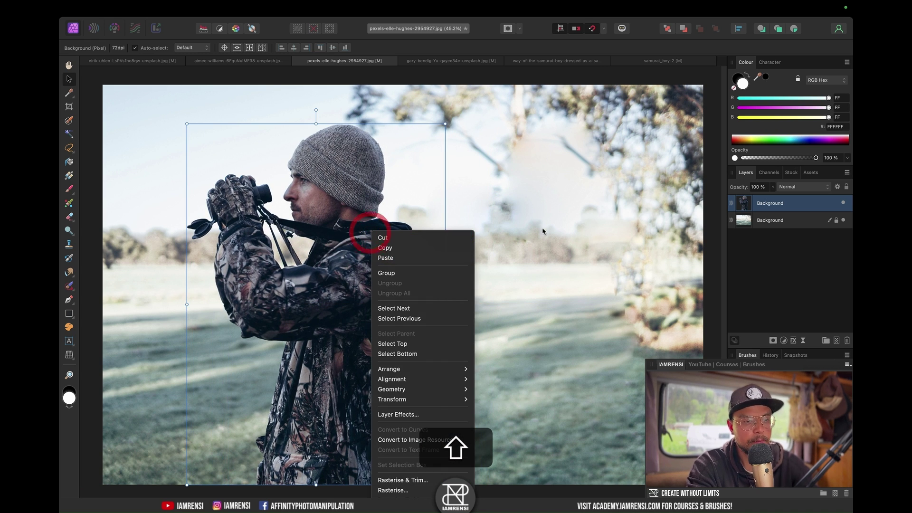
click(753, 254)
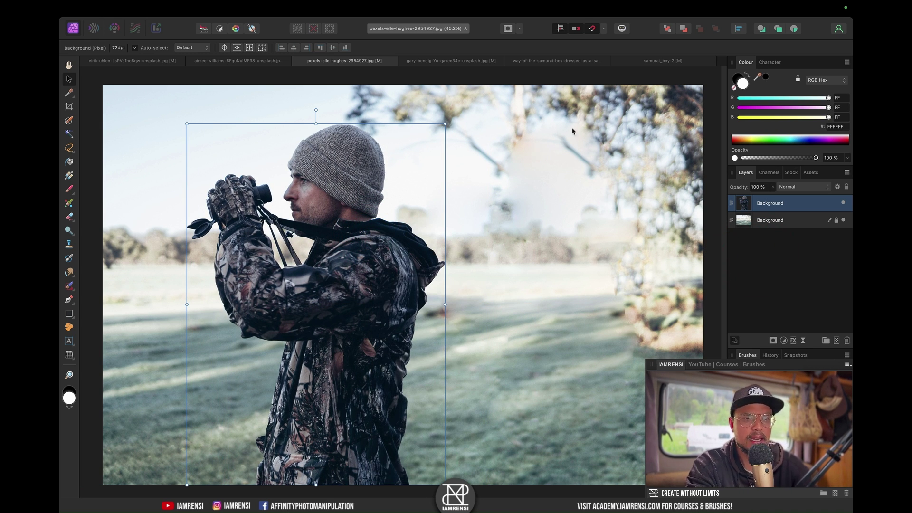
mouse_move(306, 209)
mouse_down()
mouse_move(523, 221)
mouse_move(316, 203)
mouse_move(315, 195)
mouse_up()
key(shift+super+z)
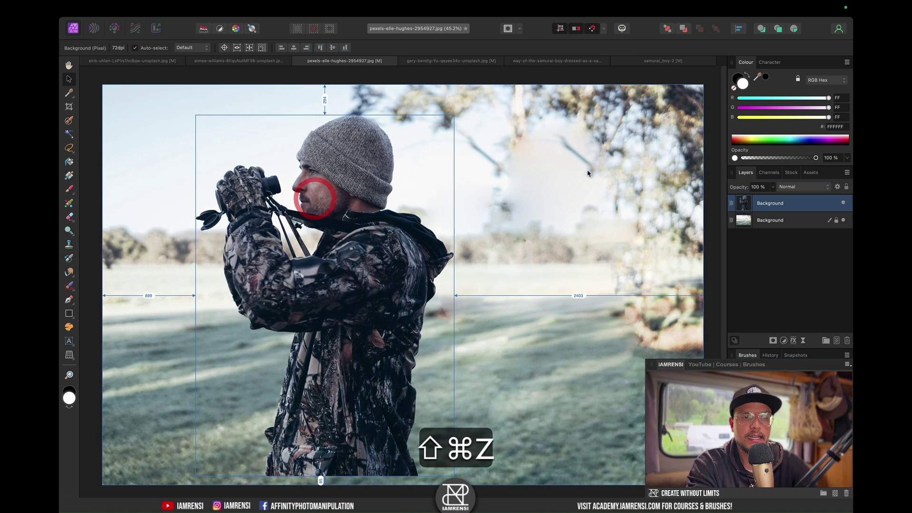
key(super+z)
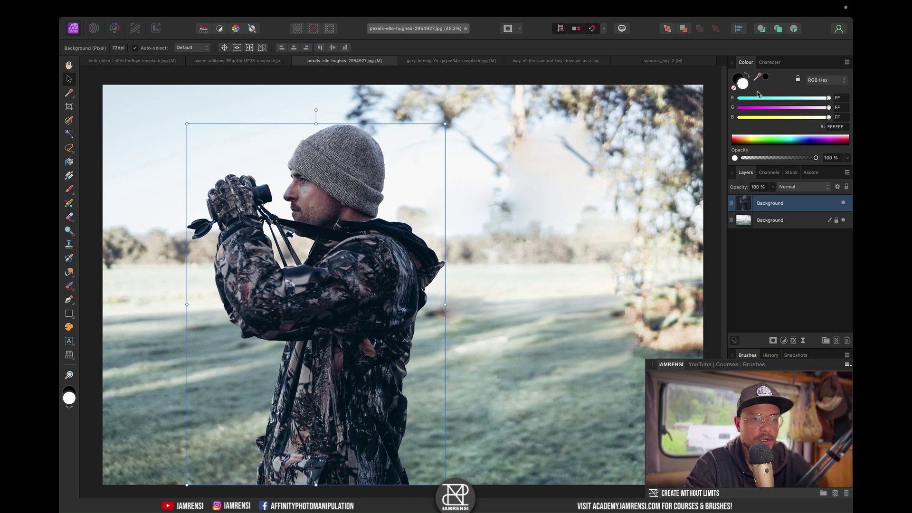
key(super+z)
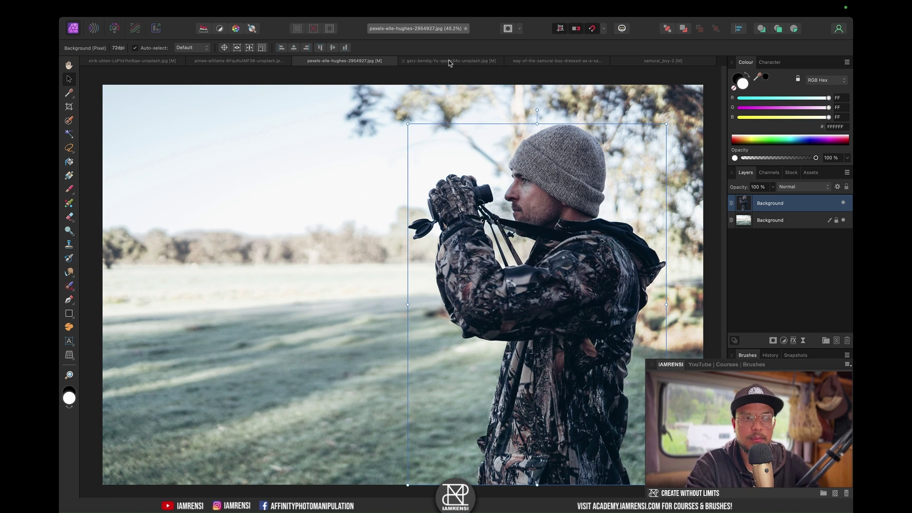
View the fox photo and compare the samurai boy original with the flaming-sword composite again
click(449, 61)
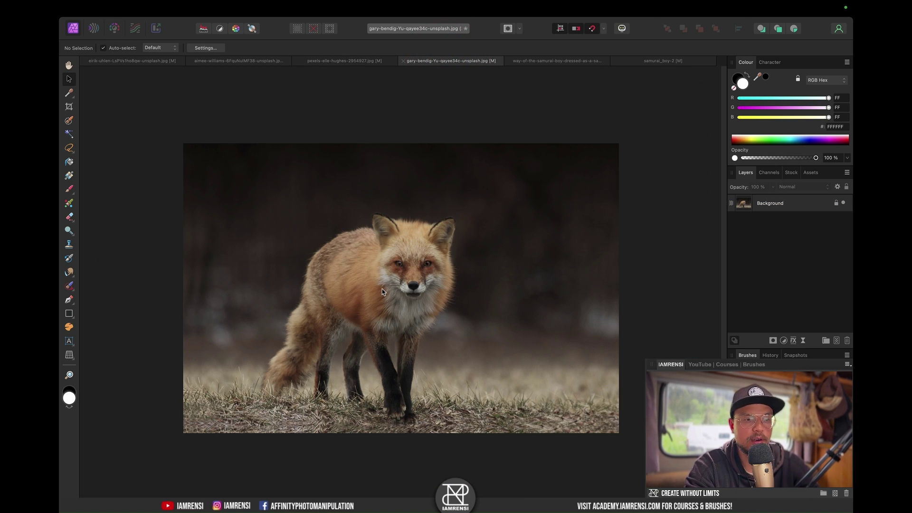
click(565, 60)
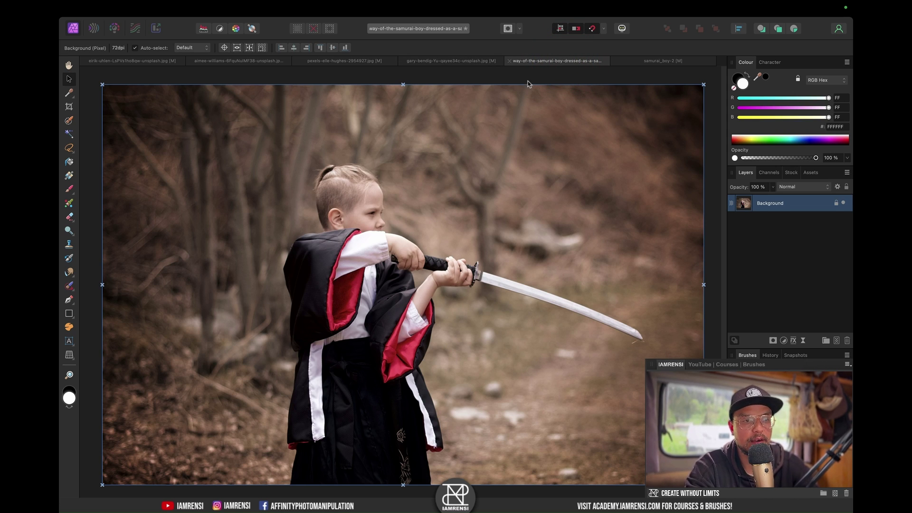
click(664, 61)
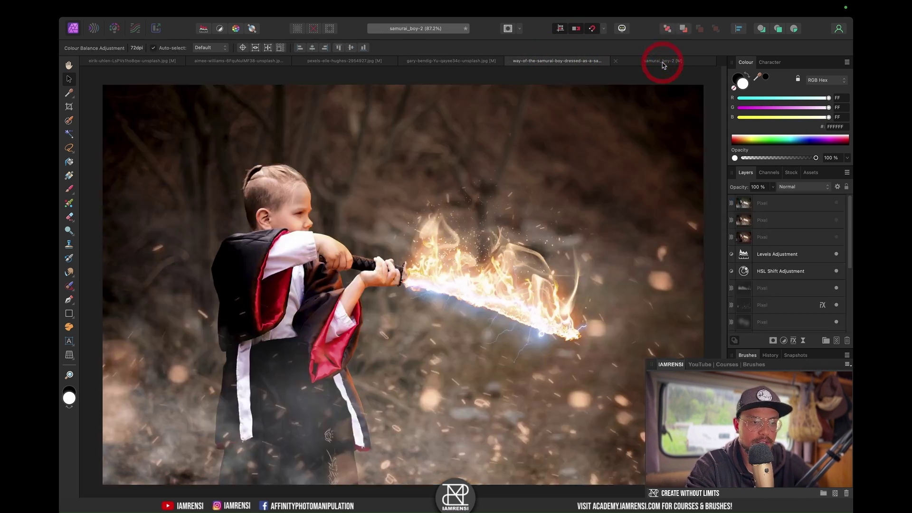
click(576, 61)
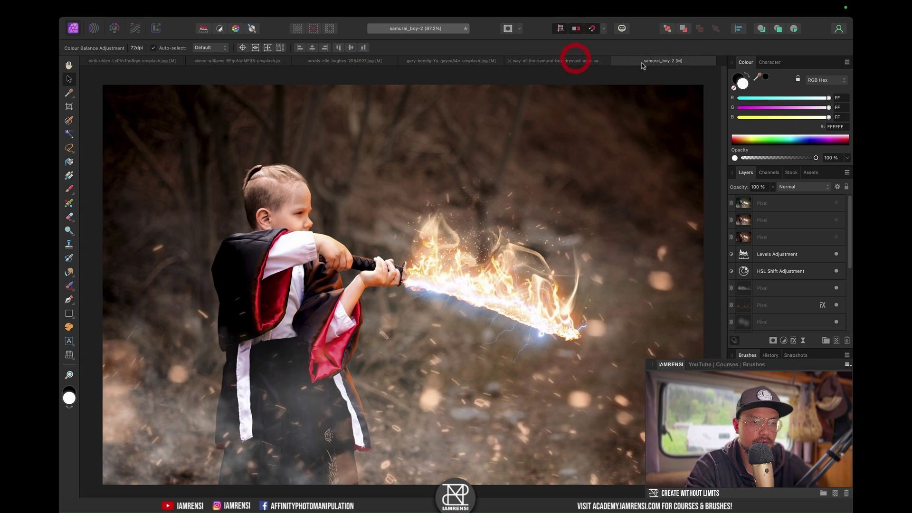
click(671, 62)
Move the cut-out man with binoculars horizontally into the left half of the pexels-elle-hughes photo
click(371, 61)
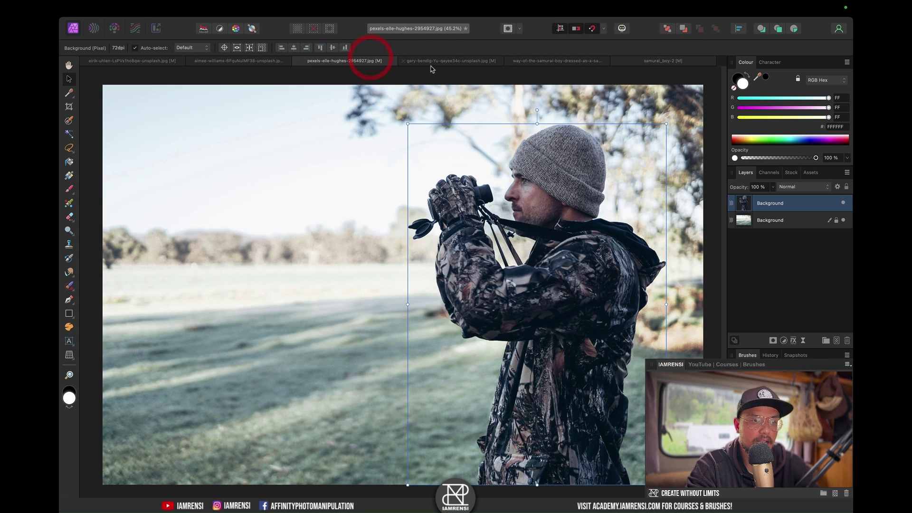
key(shift)
drag(346, 242, 222, 242)
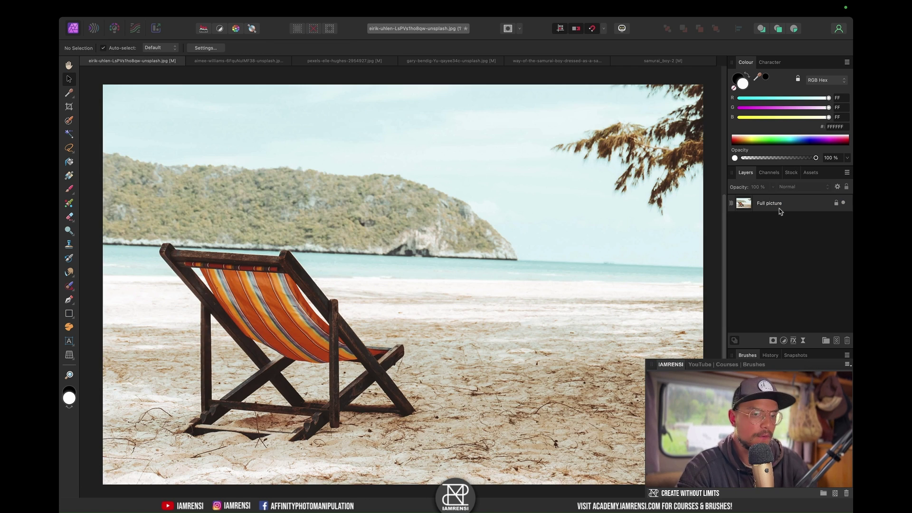
Select the deck chair on the beach photo's Full picture layer using the Selection Brush at a 49.7 px width
click(780, 211)
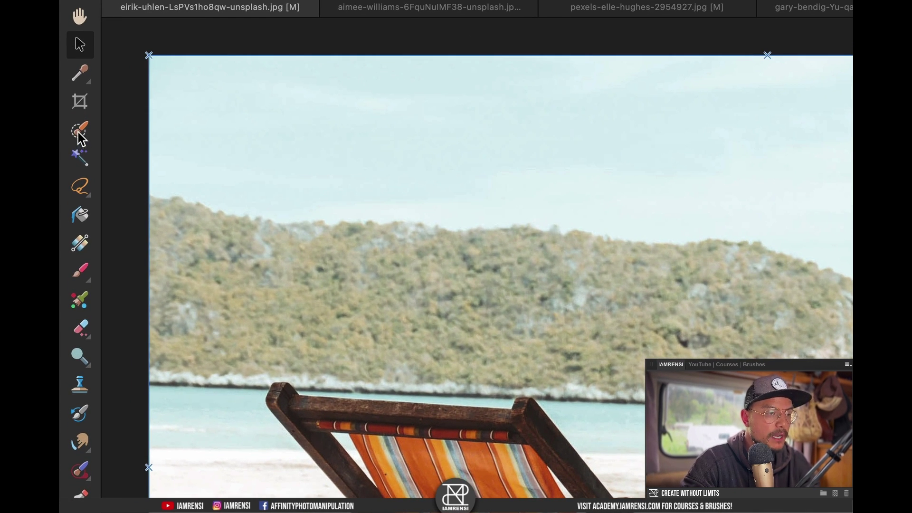
click(84, 133)
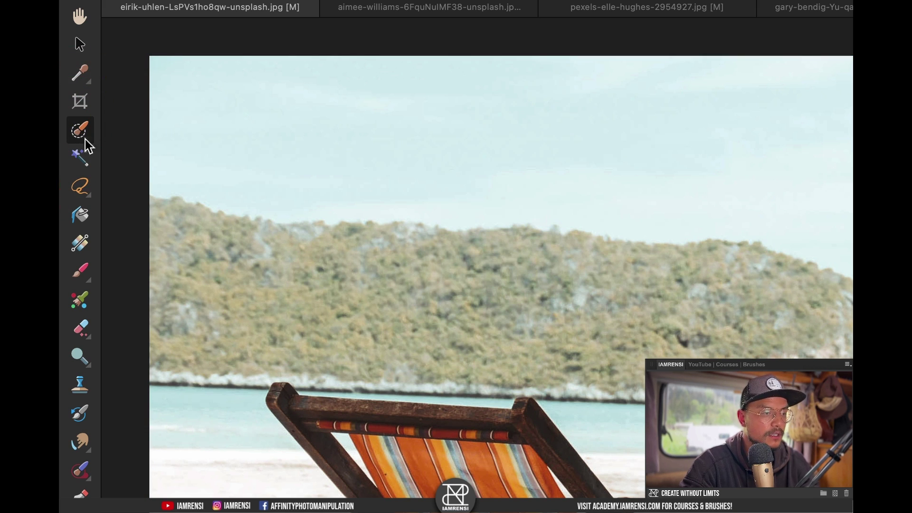
key([)
key([)
key([)
key([)
key([)
key([)
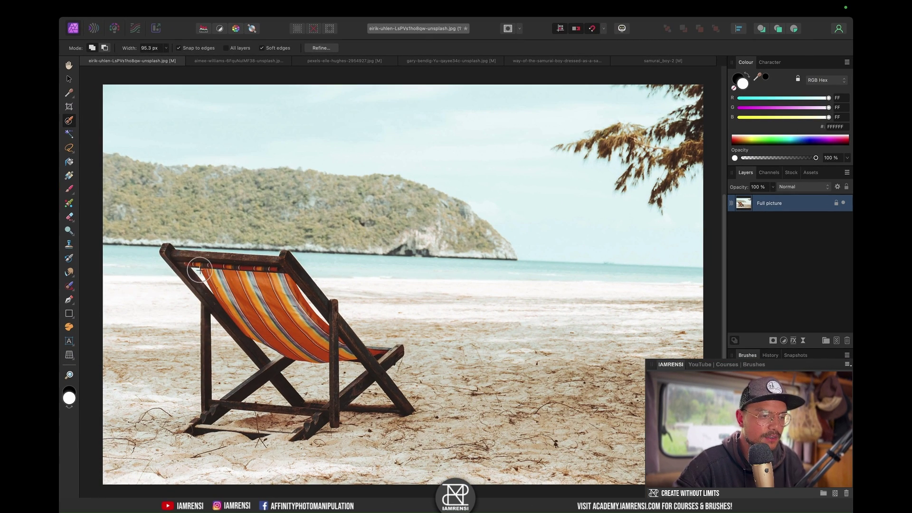
mouse_move(187, 262)
mouse_down()
mouse_move(285, 282)
mouse_move(307, 319)
mouse_move(365, 371)
mouse_move(308, 410)
mouse_move(217, 413)
mouse_move(239, 331)
mouse_move(248, 350)
mouse_move(269, 327)
mouse_move(214, 268)
mouse_up()
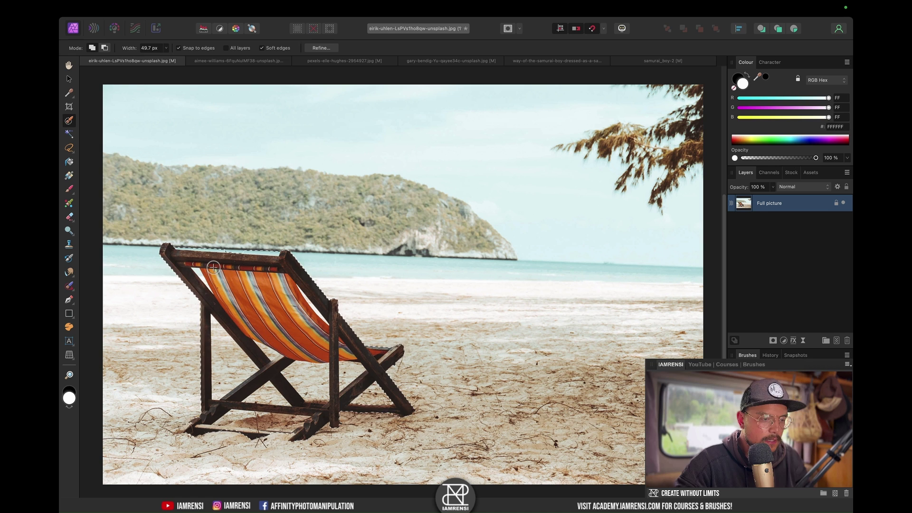
Show the selection as a Quick Mask and subtract the background strip above the chair's top bar
key(q)
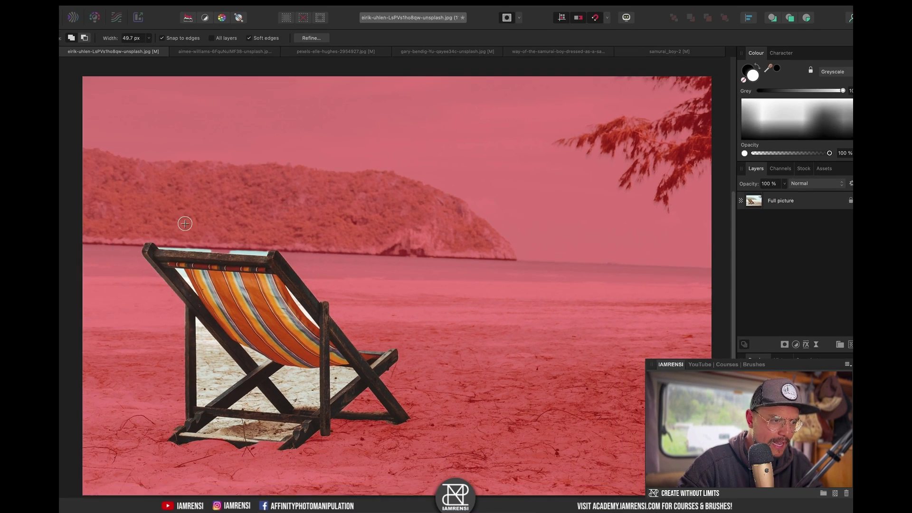
key(alt)
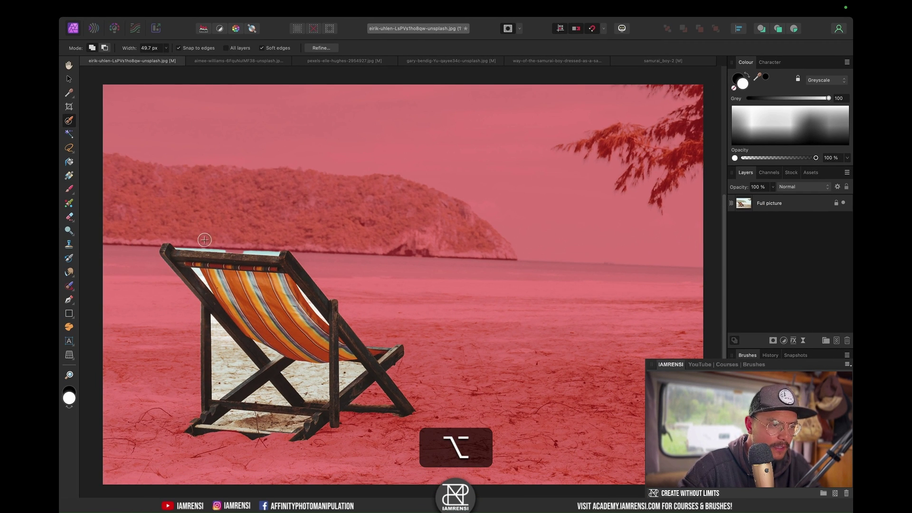
alt+click(219, 241)
alt+click(189, 235)
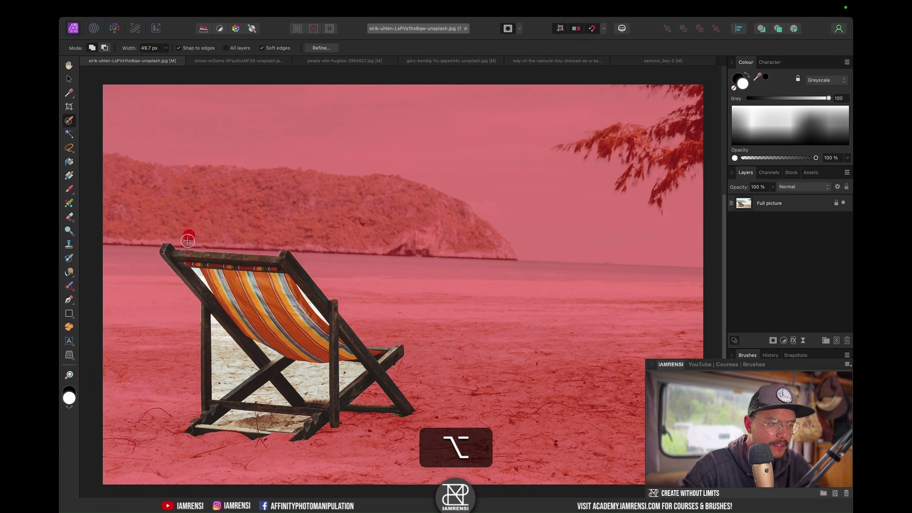
Subtract the sand between the chair's rear legs from the selection, and narrow the brush to 22.1 px
alt+click(226, 364)
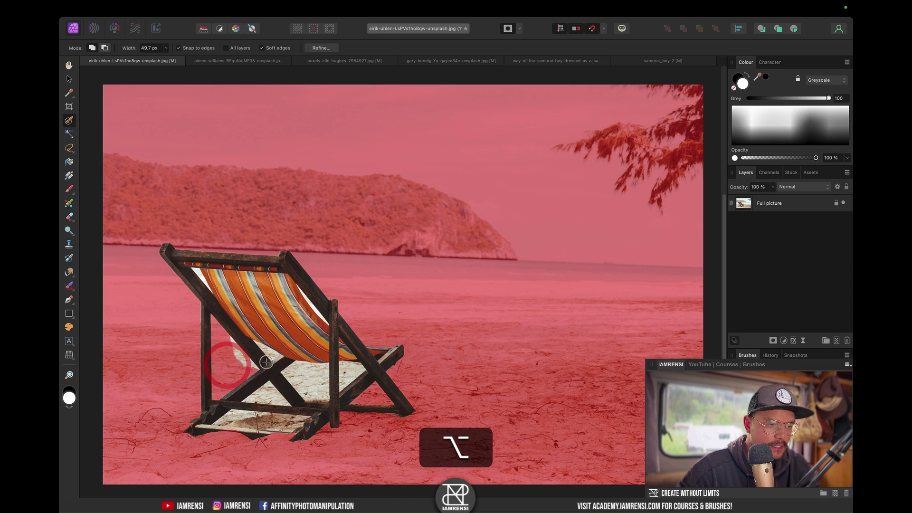
mouse_move(236, 363)
mouse_down()
mouse_move(224, 353)
mouse_move(229, 366)
mouse_move(315, 380)
mouse_move(309, 375)
mouse_move(318, 386)
mouse_move(309, 381)
mouse_move(342, 375)
mouse_move(266, 393)
mouse_move(256, 417)
mouse_move(280, 395)
mouse_move(245, 404)
mouse_up()
key(bracketleft)
key(bracketleft)
click(258, 408)
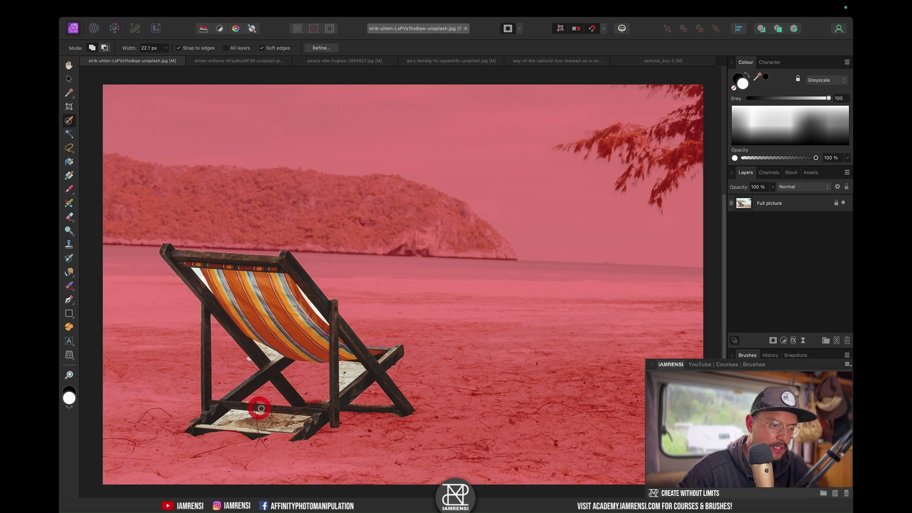
Subtract the leftover sand beneath the striped fabric, around the crossed bars and in the gap beneath the seat end
alt+click(269, 355)
alt+click(265, 366)
alt+click(282, 357)
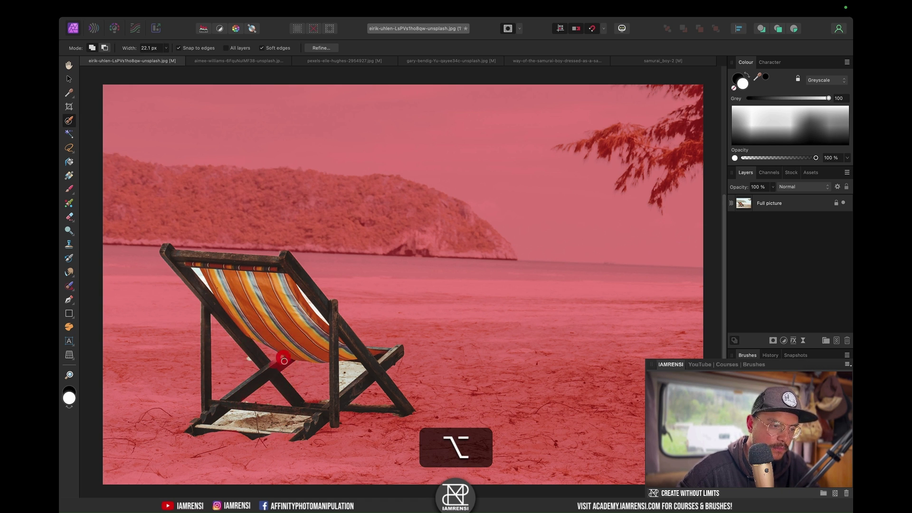
alt+click(291, 354)
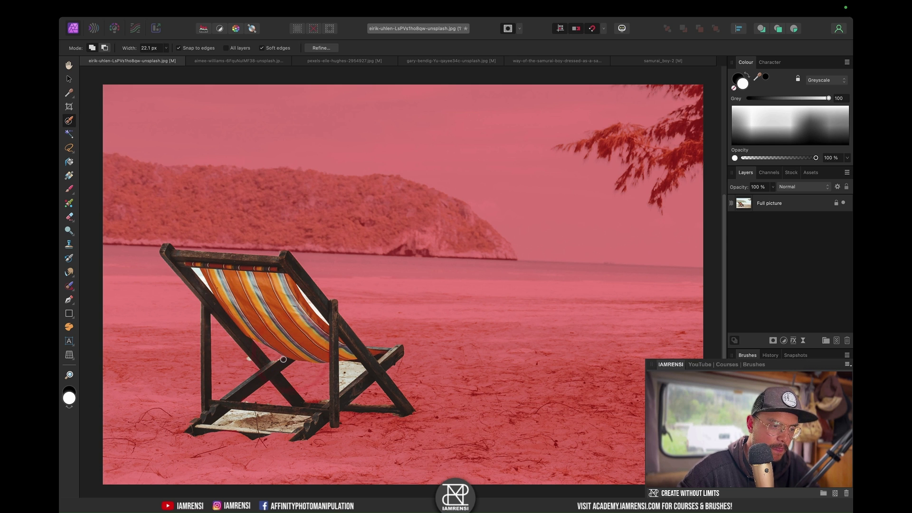
drag(284, 359, 274, 367)
click(278, 366)
alt+click(249, 368)
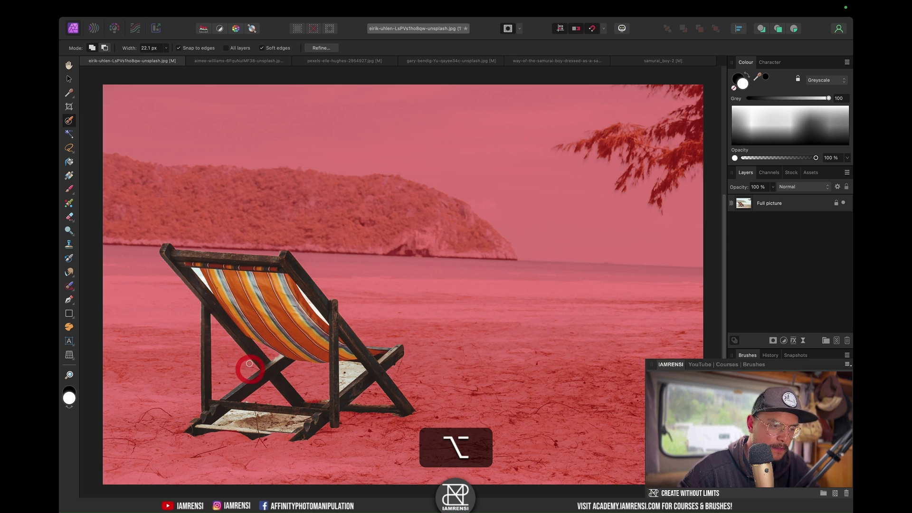
mouse_move(348, 369)
mouse_down()
mouse_move(352, 377)
mouse_move(353, 362)
mouse_move(351, 373)
mouse_up()
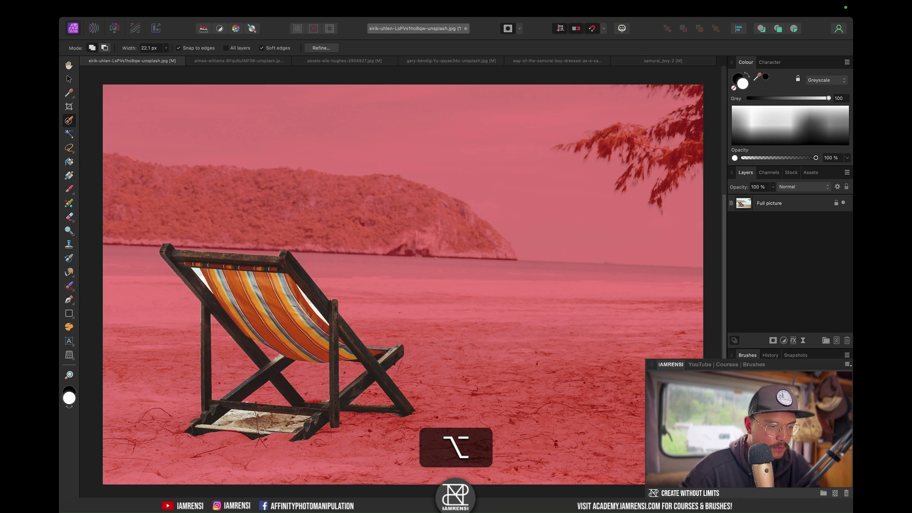
Add the sand around the chair's lower feet to the selection with a 77.6 px brush, and turn off the Quick Mask
drag(195, 441, 302, 436)
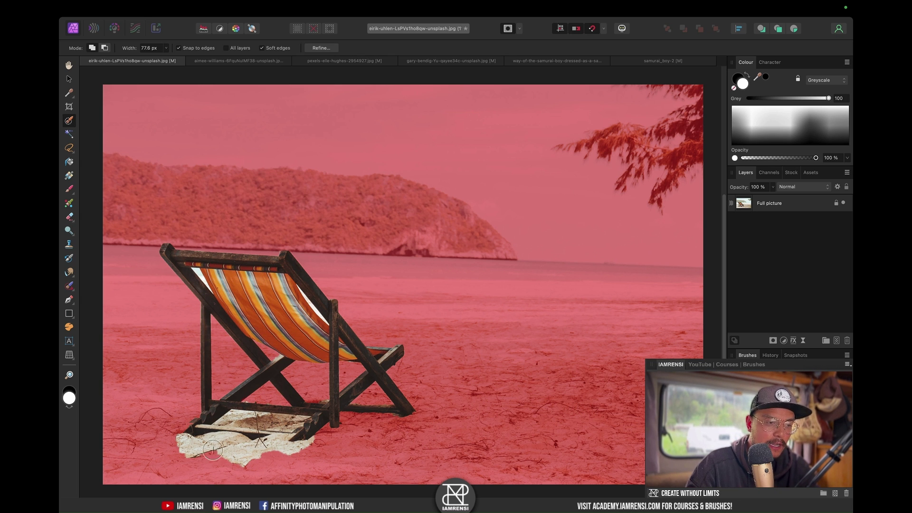
mouse_move(192, 426)
mouse_down()
mouse_move(193, 437)
mouse_move(179, 431)
mouse_move(203, 436)
mouse_move(194, 428)
mouse_up()
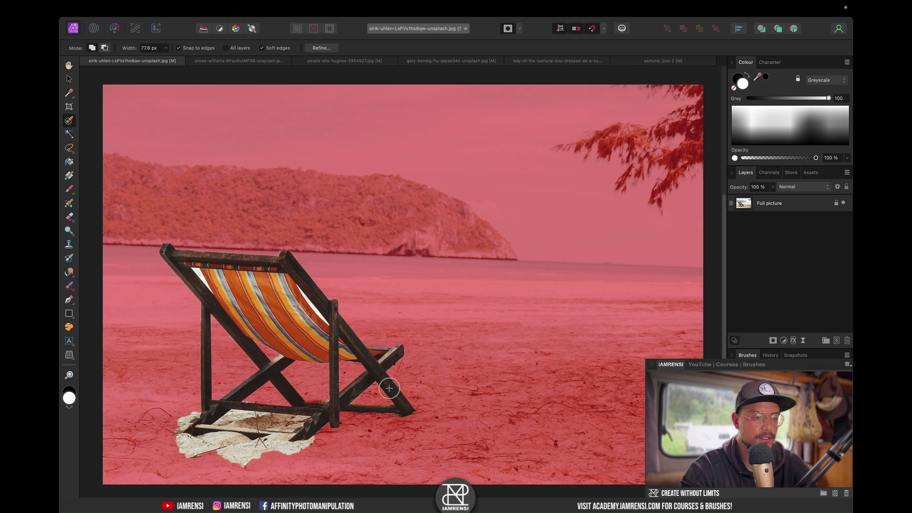
key(q)
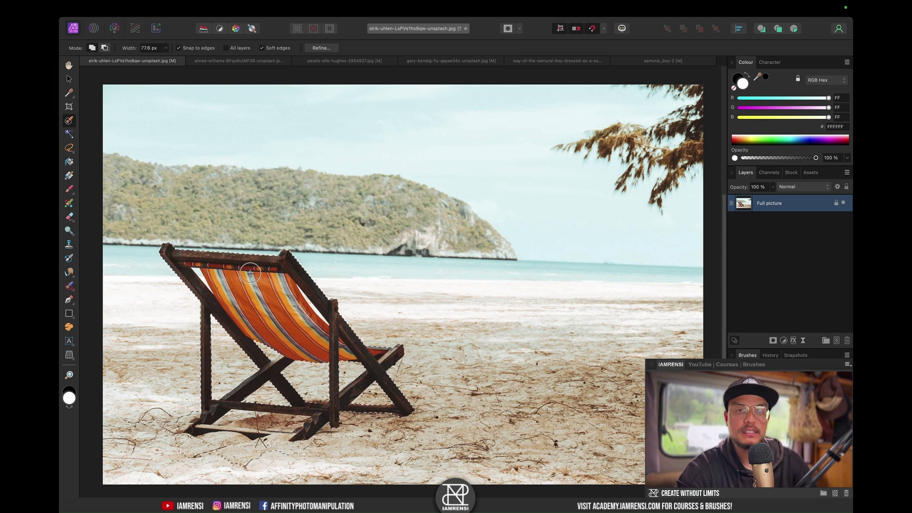
Duplicate the selected deck chair onto its own layer above the Full picture layer
mouse_move(264, 7)
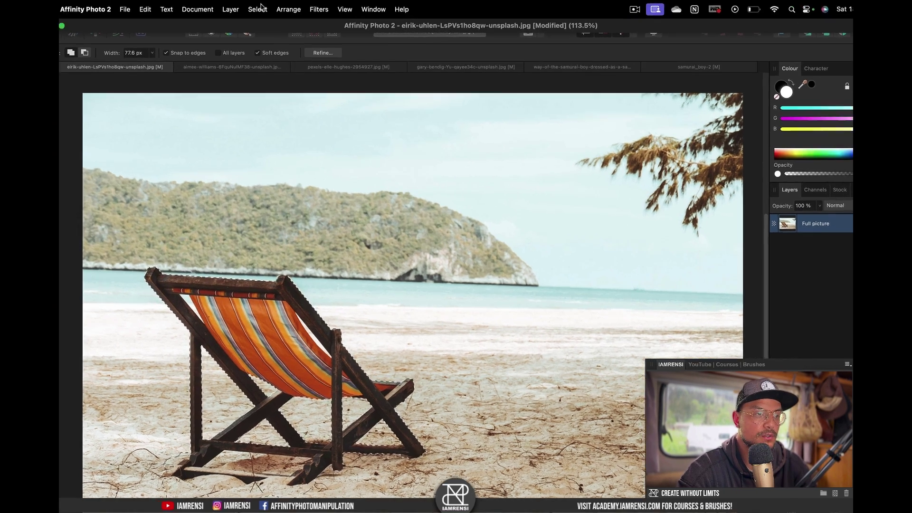
click(231, 9)
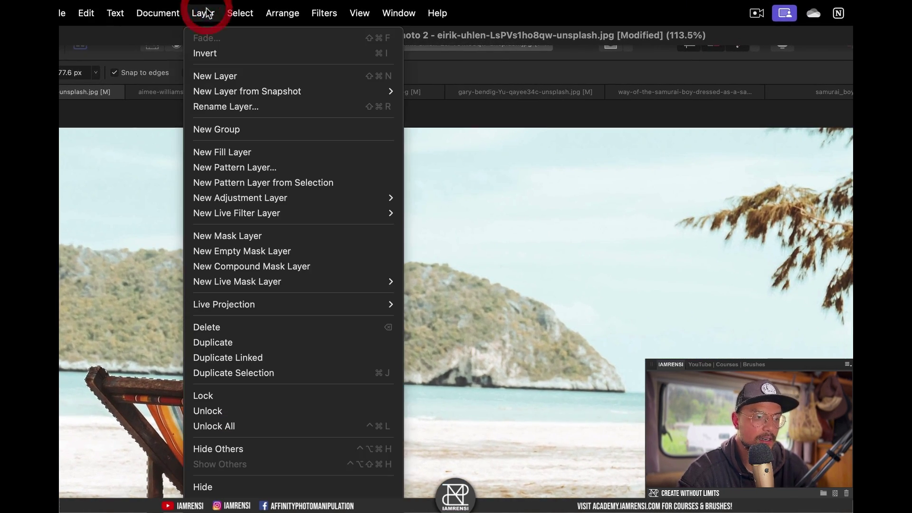
click(205, 372)
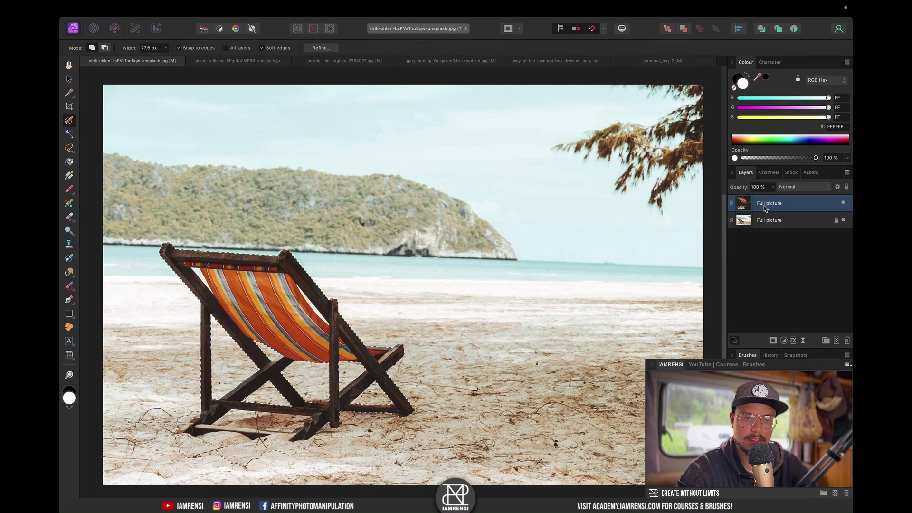
Rename the cut-out copy of the deck chair layer as chair
double_click(771, 205)
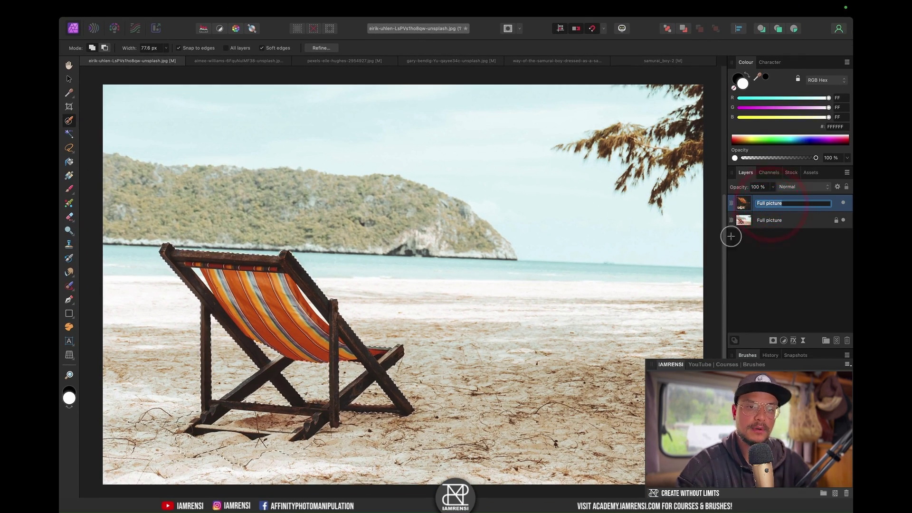
text(chair)
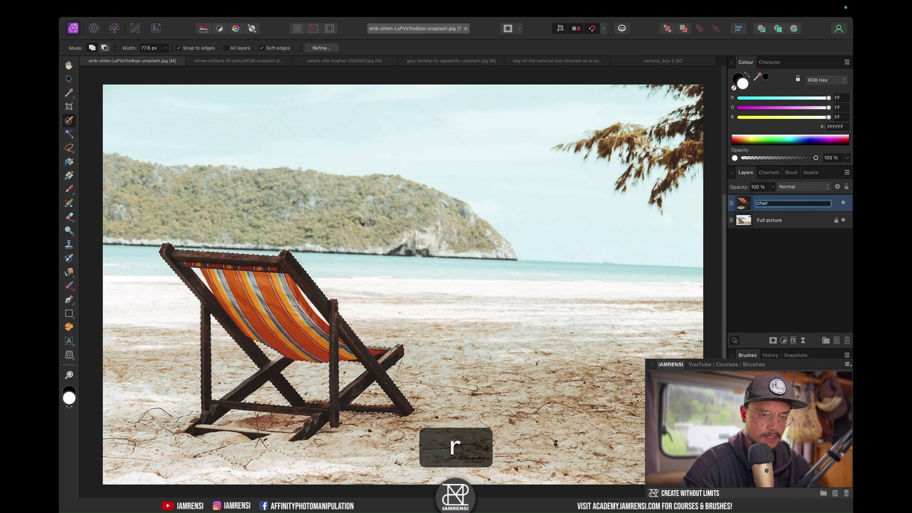
key(Return)
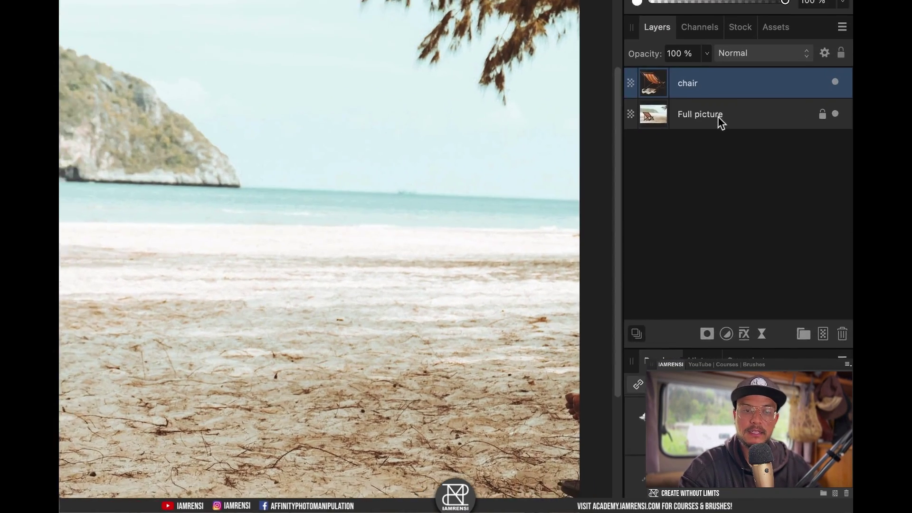
Duplicate the locked Full picture layer and rename the copy as Background
right_click(779, 221)
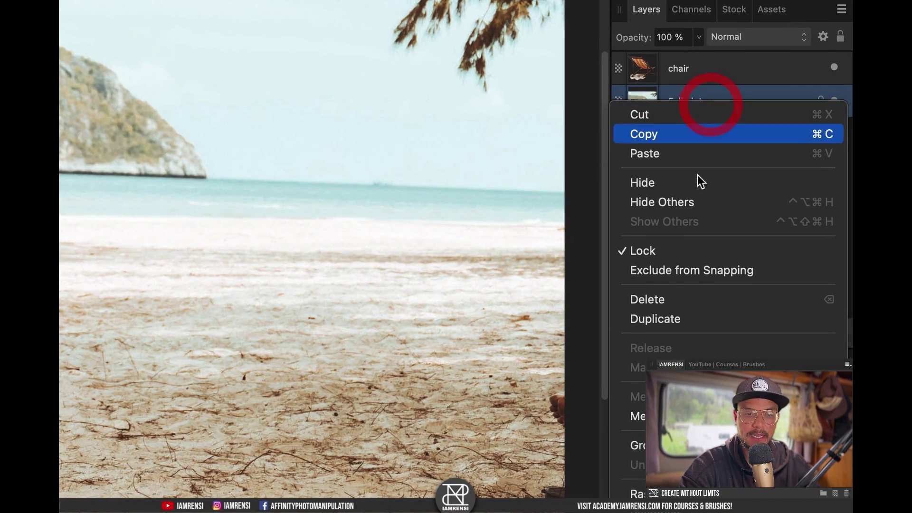
click(671, 318)
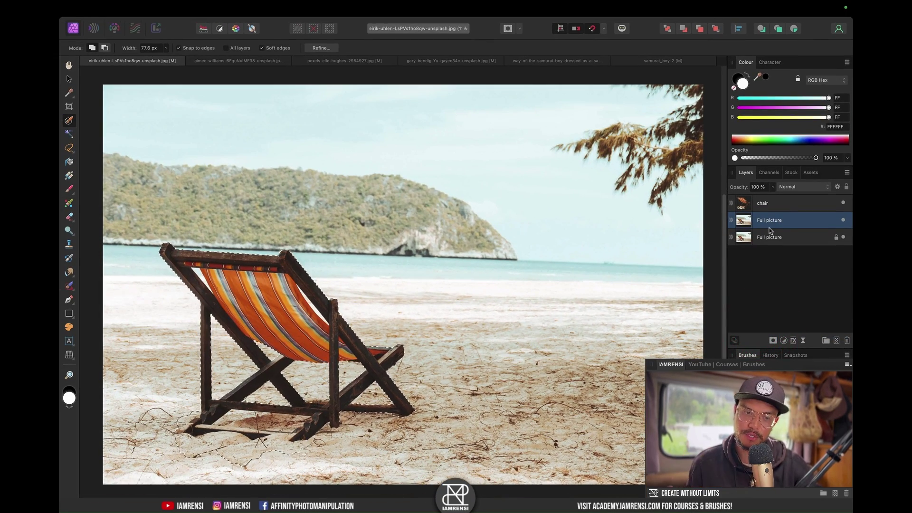
double_click(770, 219)
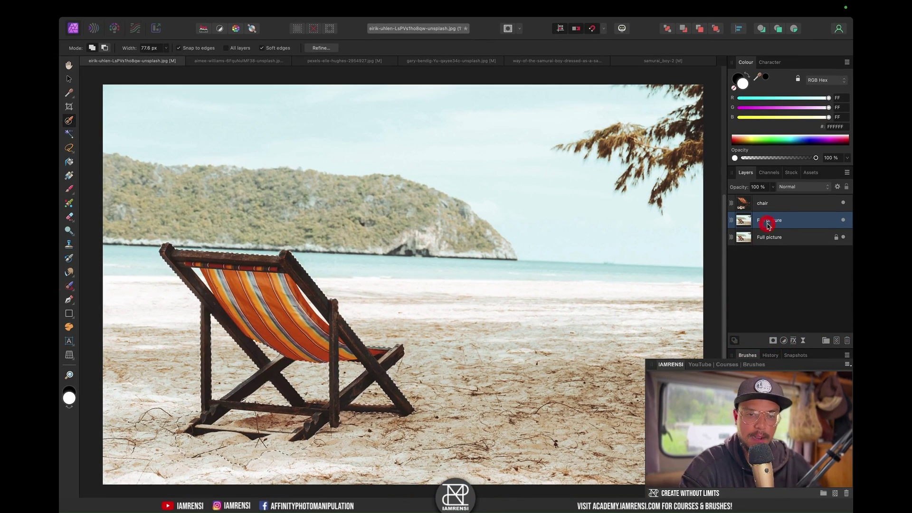
text(Background)
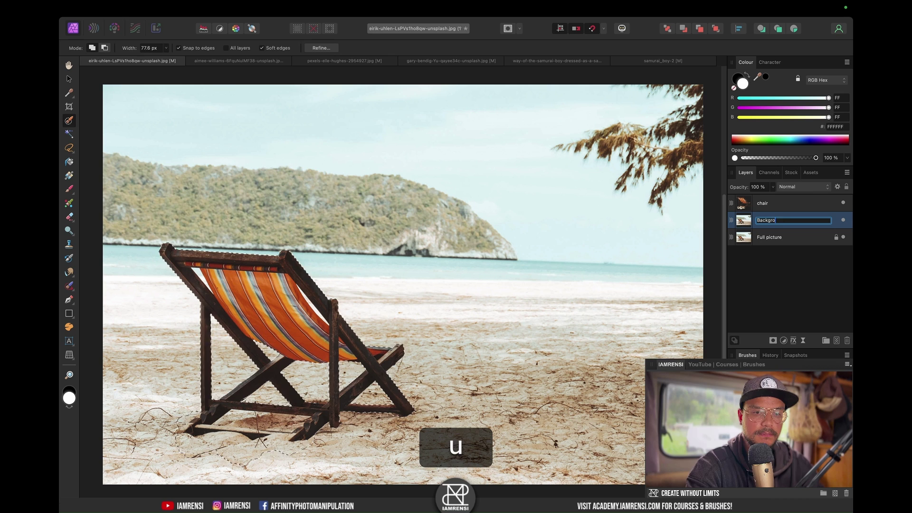
key(Return)
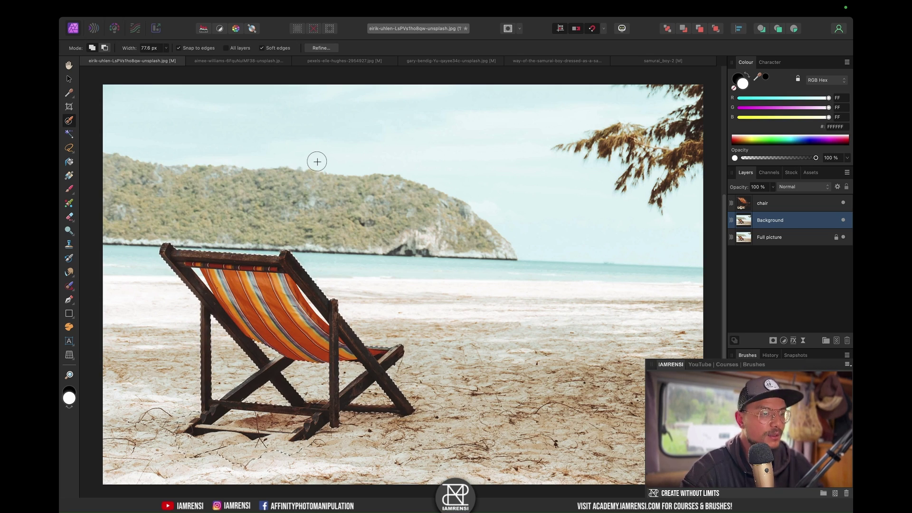
Grow the selection around the chair by a radius of 18.3 px
mouse_move(192, 3)
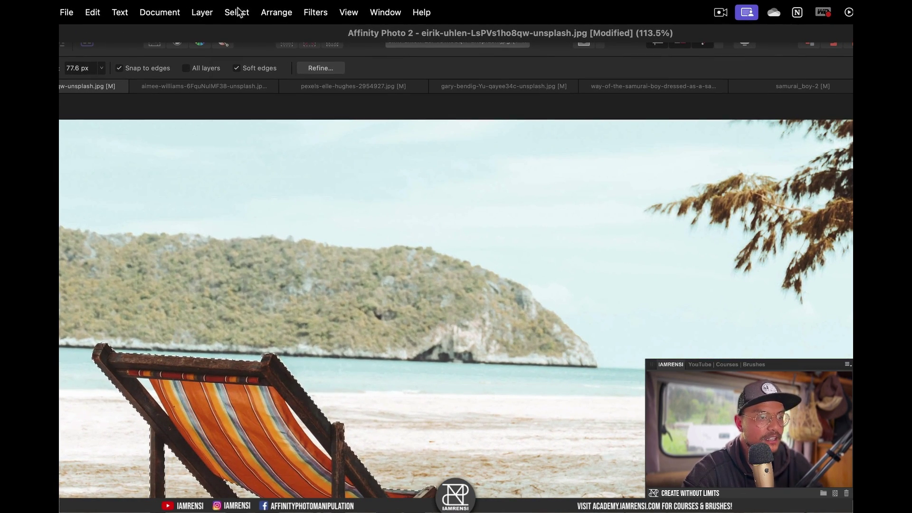
click(238, 12)
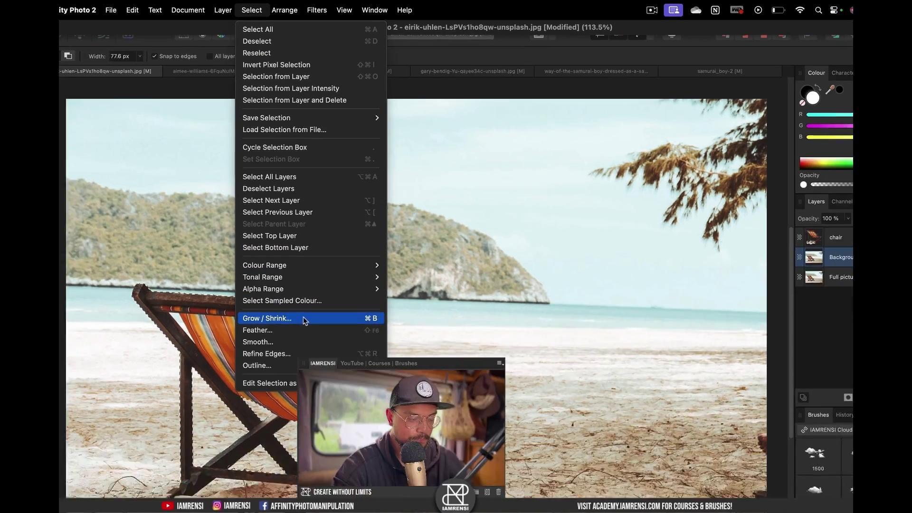
click(300, 384)
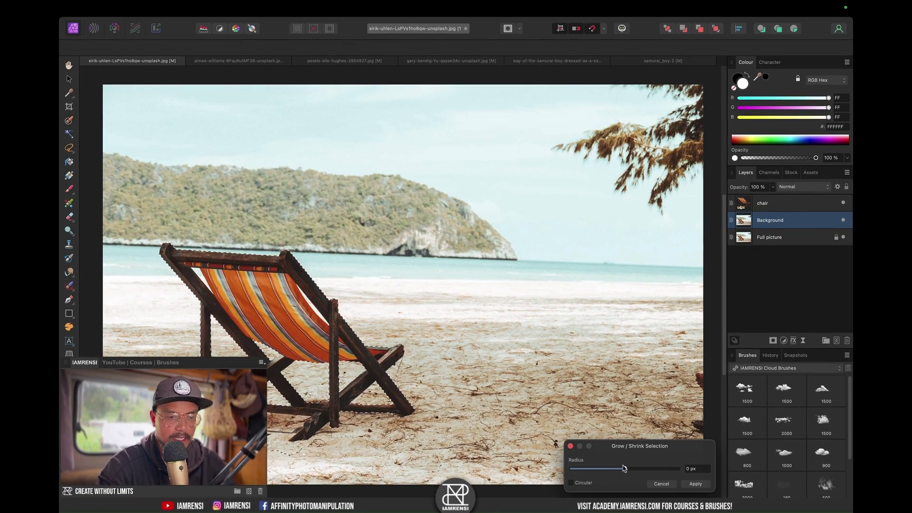
scroll(250, 347, up, 3)
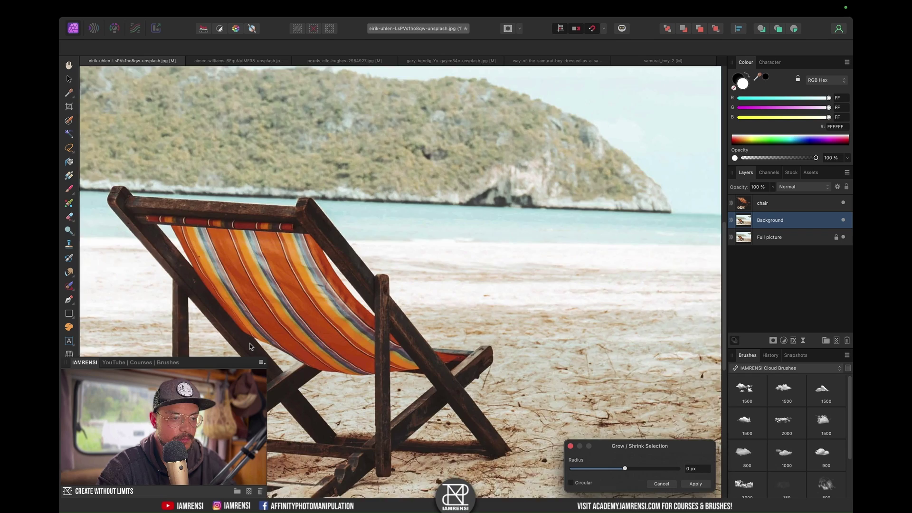
scroll(251, 347, up, 2)
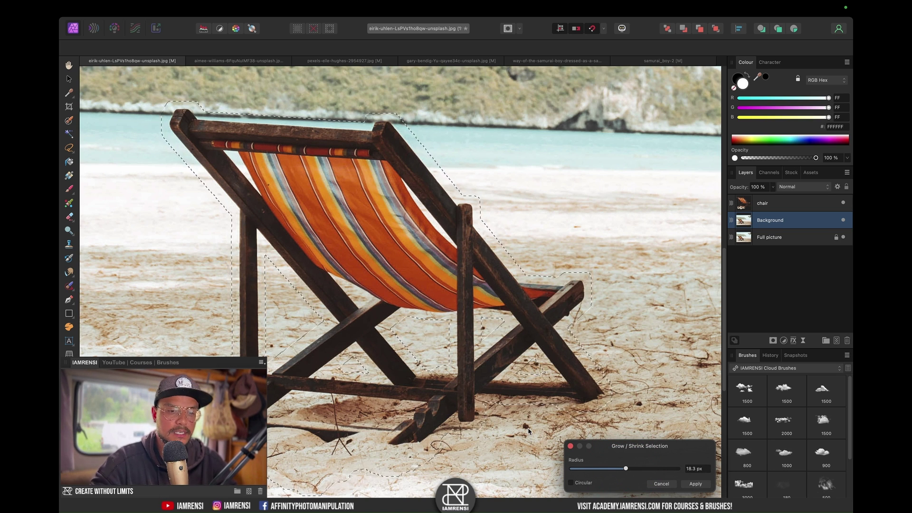
click(695, 484)
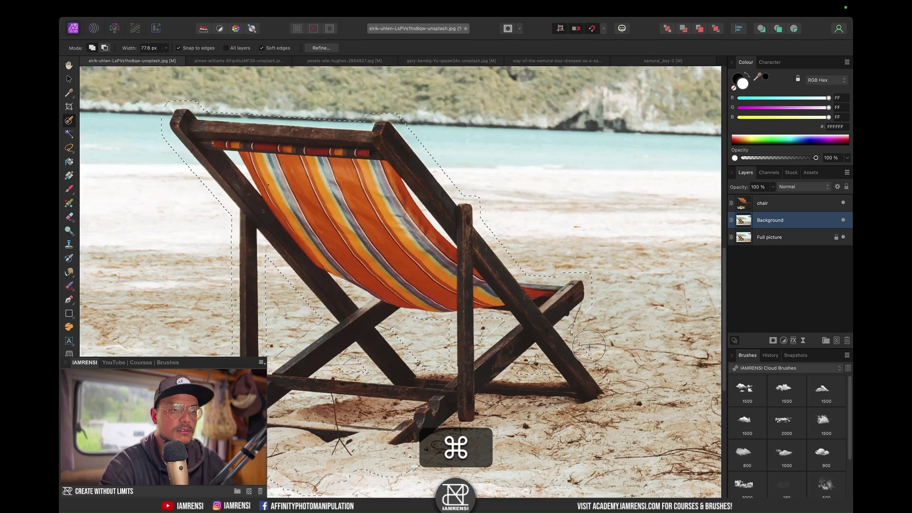
key(super+0)
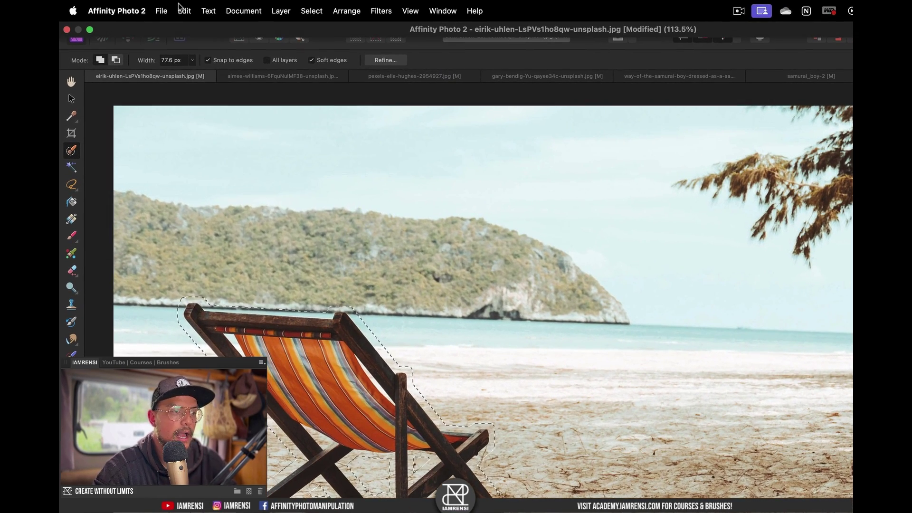
Fill the grown chair selection on the Background layer using the Inpainting option at 100 % opacity
click(181, 7)
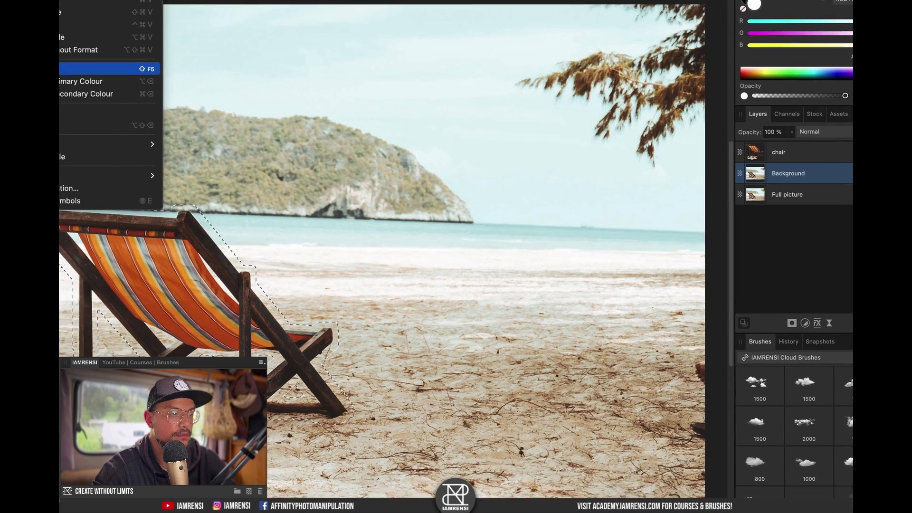
click(109, 69)
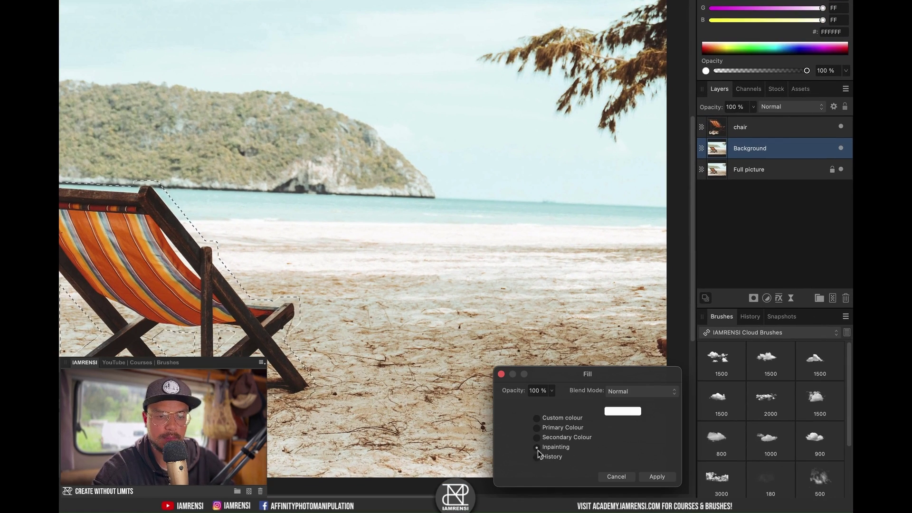
click(537, 447)
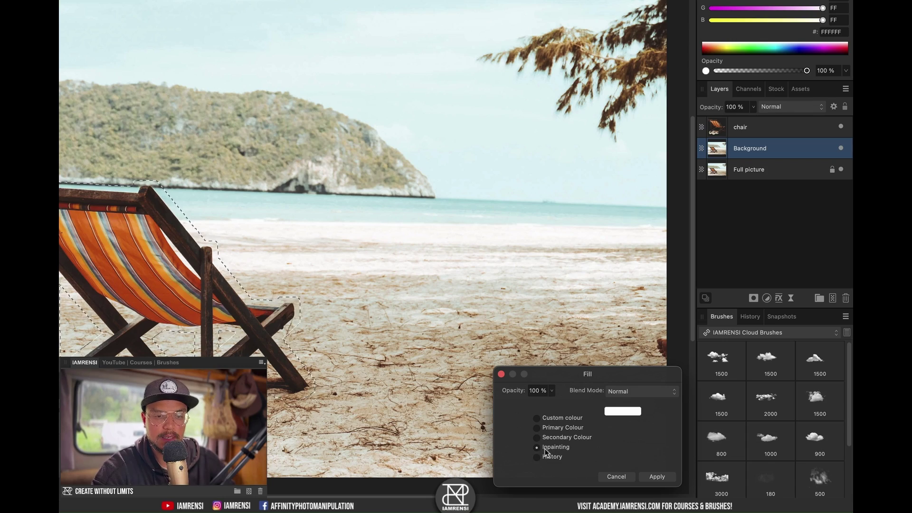
click(657, 476)
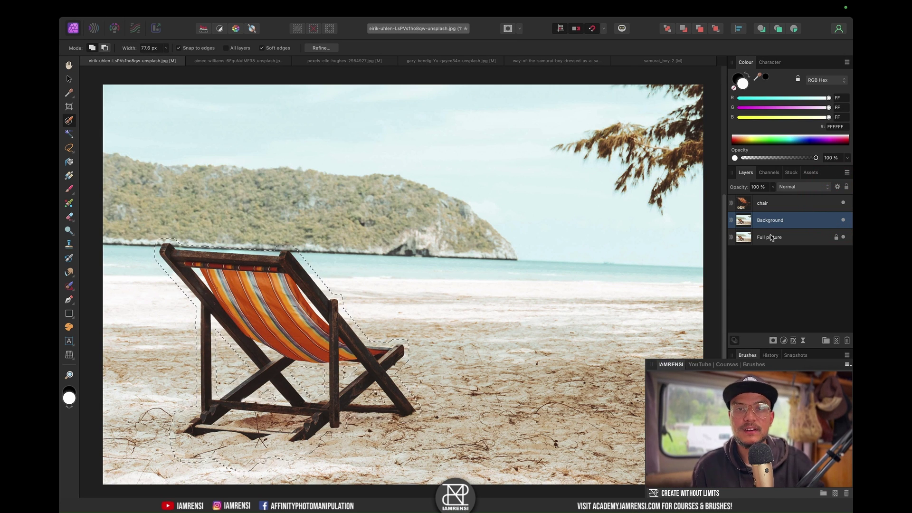
Clear the selection and toggle the chair layer's visibility to check the filled background, leaving the chair shown
click(758, 209)
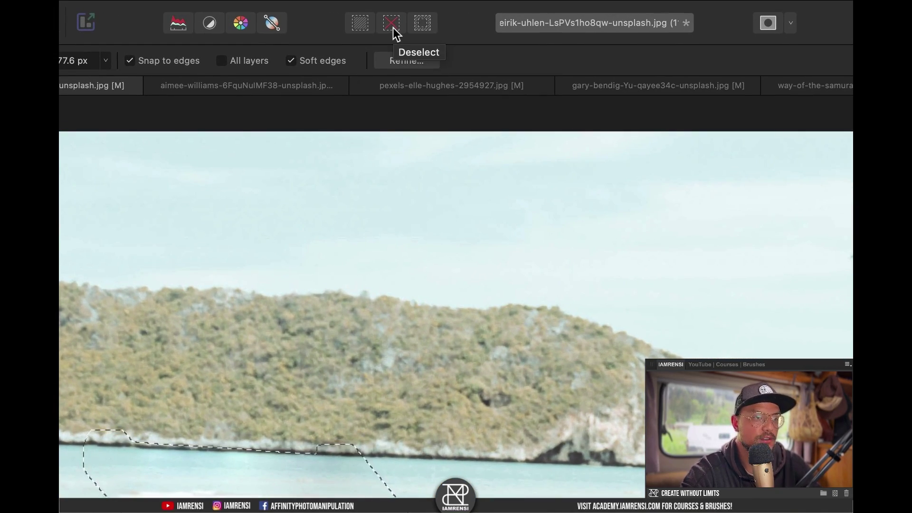
click(392, 27)
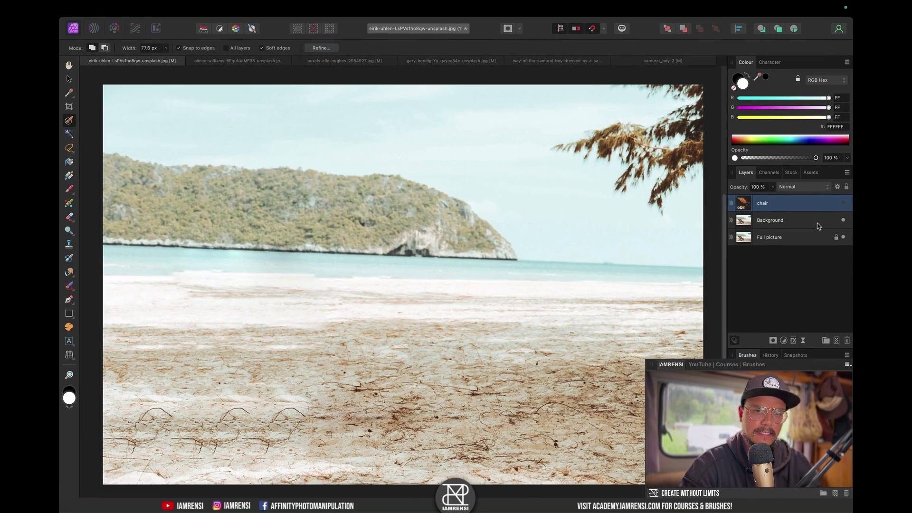
click(842, 203)
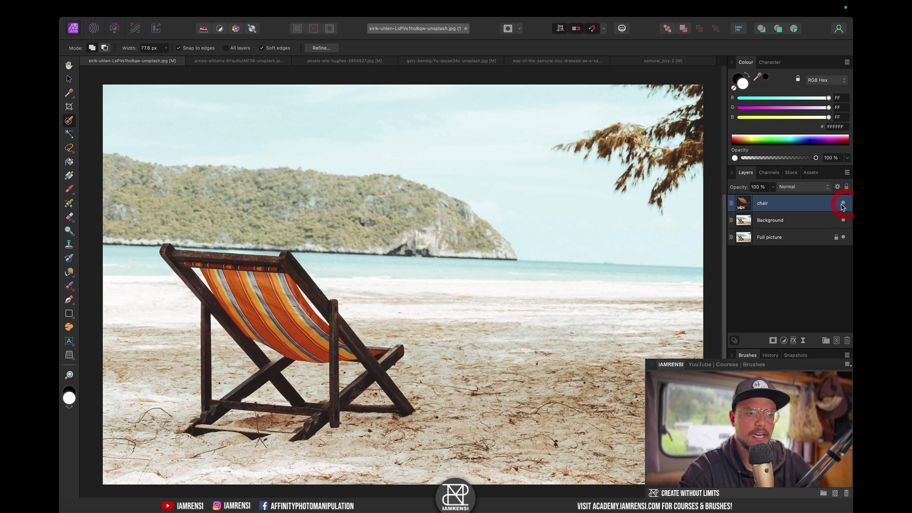
Move the chair with the Move tool from its original spot to the middle of the beach
click(69, 79)
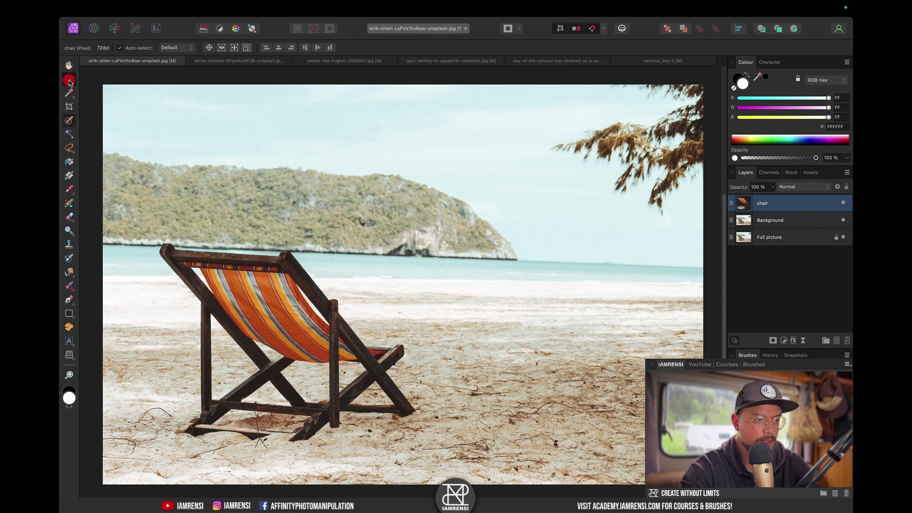
drag(280, 319, 398, 324)
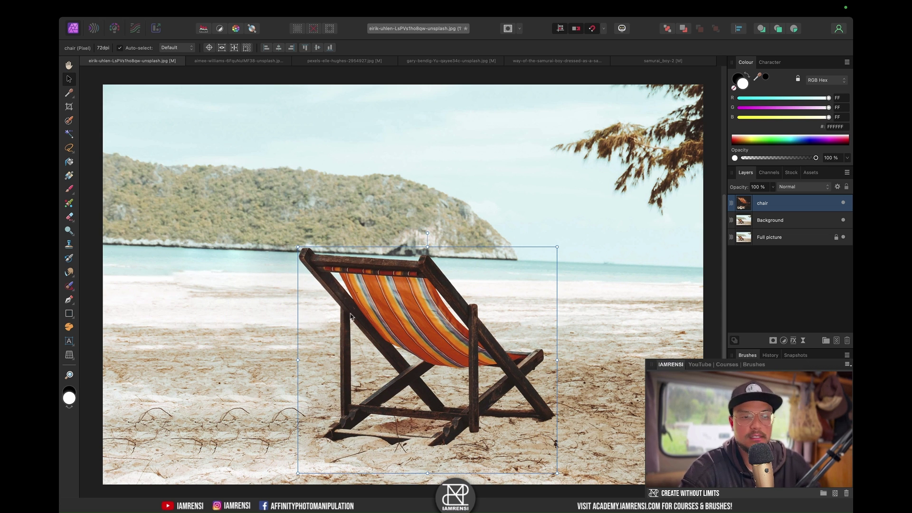
key(super)
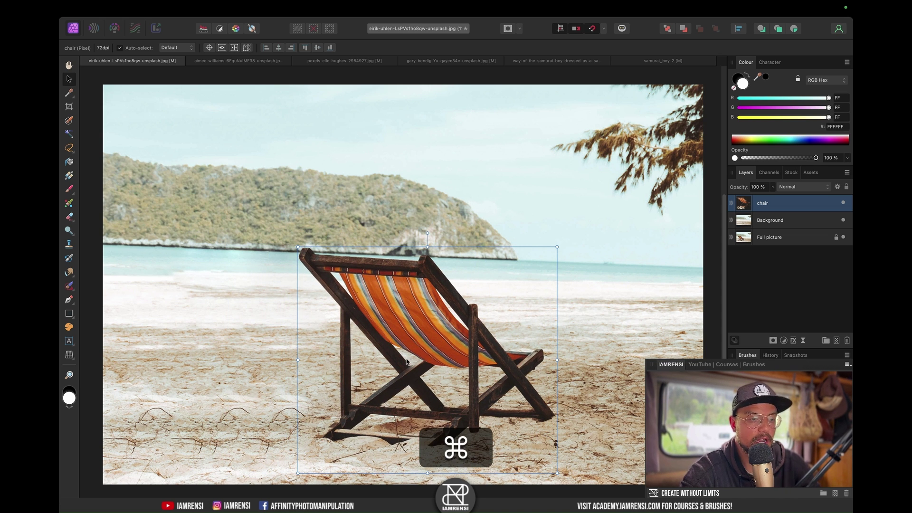
drag(406, 362, 381, 361)
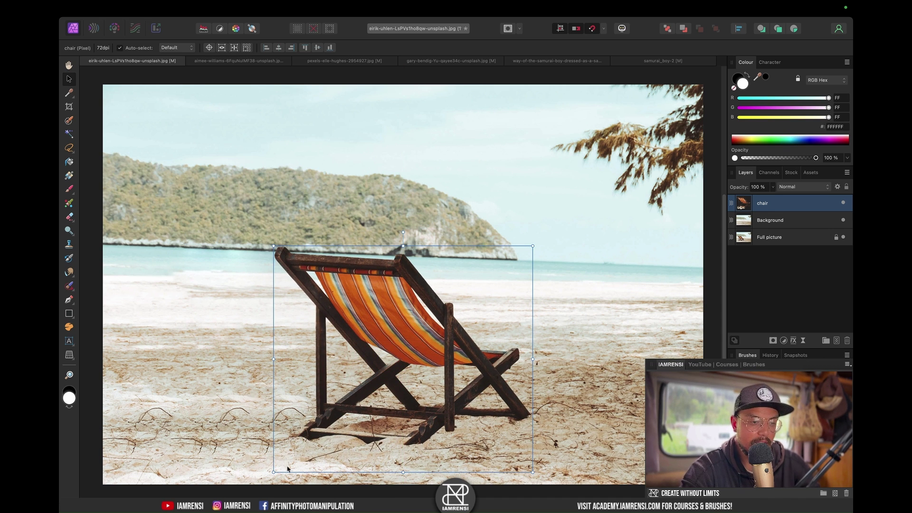
drag(415, 420, 413, 425)
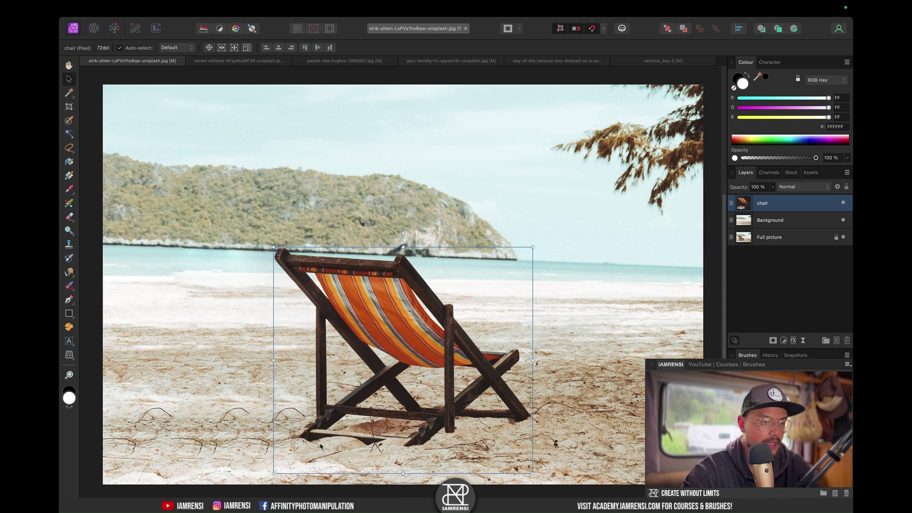
Retouch the uneven shoreline edge on the Background layer with the Inpainting Brush at a width of 78.5 px
scroll(204, 275, up, 5)
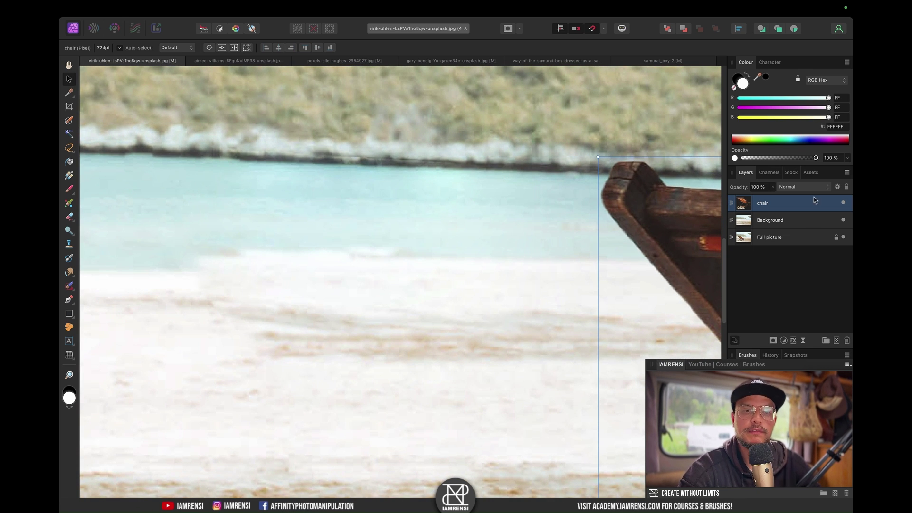
click(826, 223)
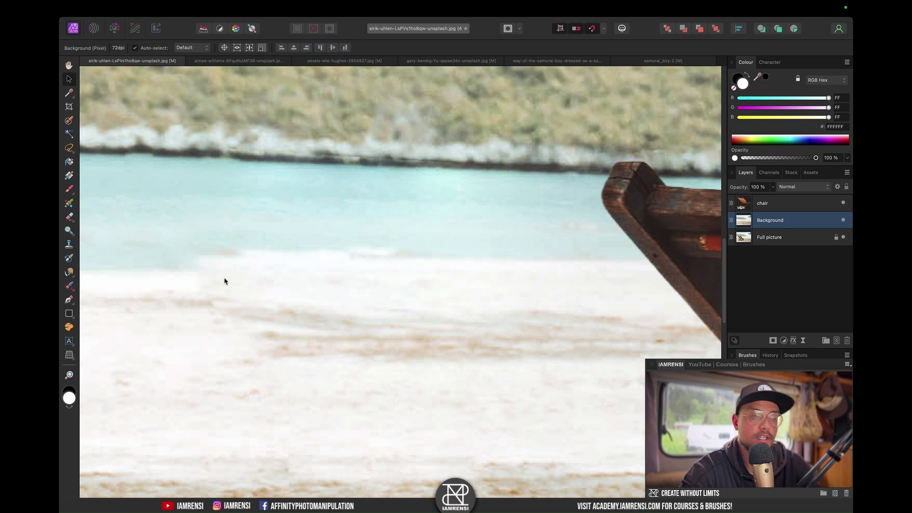
click(70, 288)
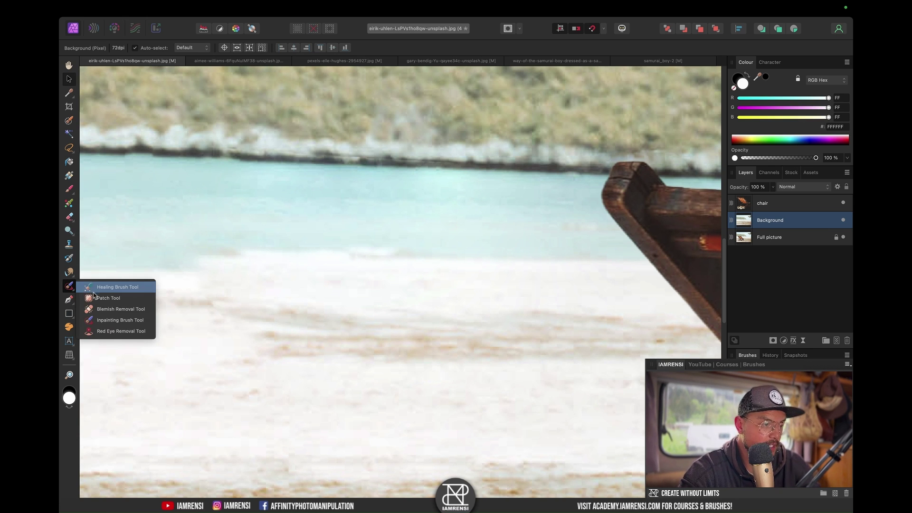
click(97, 321)
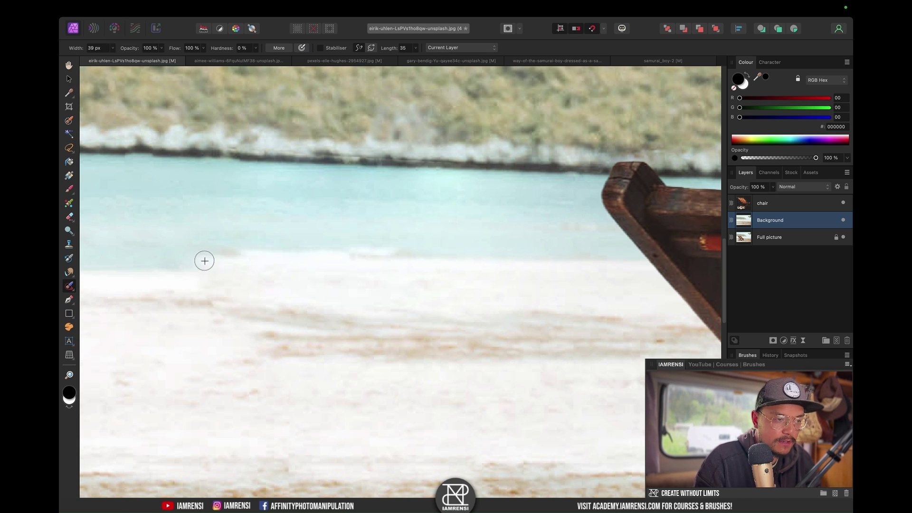
key(])
key(])
key(])
key(])
key(])
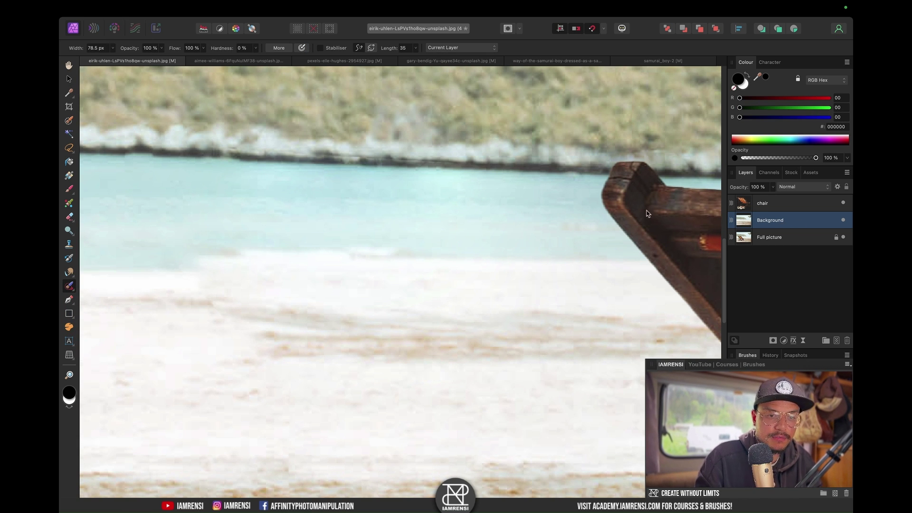
mouse_move(190, 256)
mouse_down()
mouse_move(432, 259)
mouse_move(385, 136)
mouse_move(376, 72)
mouse_up()
mouse_move(413, 373)
mouse_down()
mouse_move(424, 256)
mouse_move(490, 167)
mouse_up()
mouse_move(348, 392)
mouse_down()
mouse_move(433, 315)
mouse_move(368, 190)
mouse_up()
drag(485, 260, 347, 287)
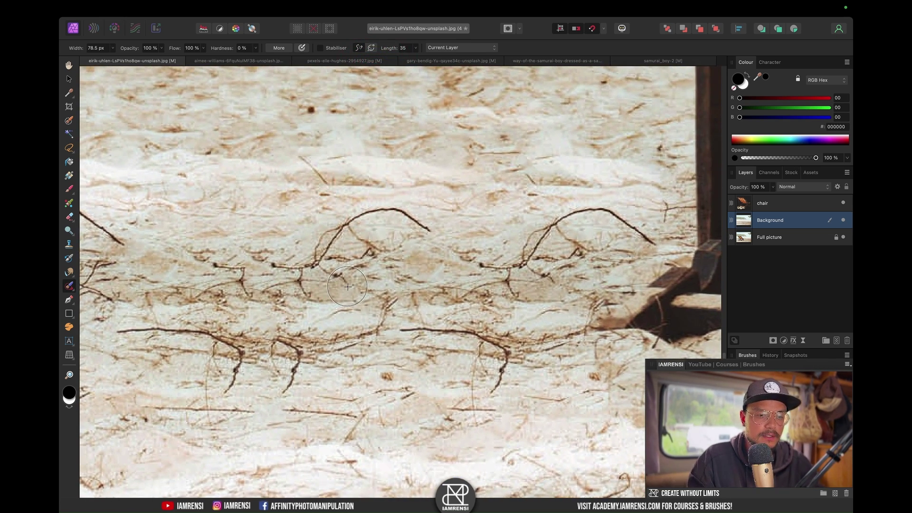
Narrow the brush to 29.6 px and inpaint the middle of the repeated arched twigs in the sand
scroll(347, 286, down, 1)
drag(302, 318, 386, 319)
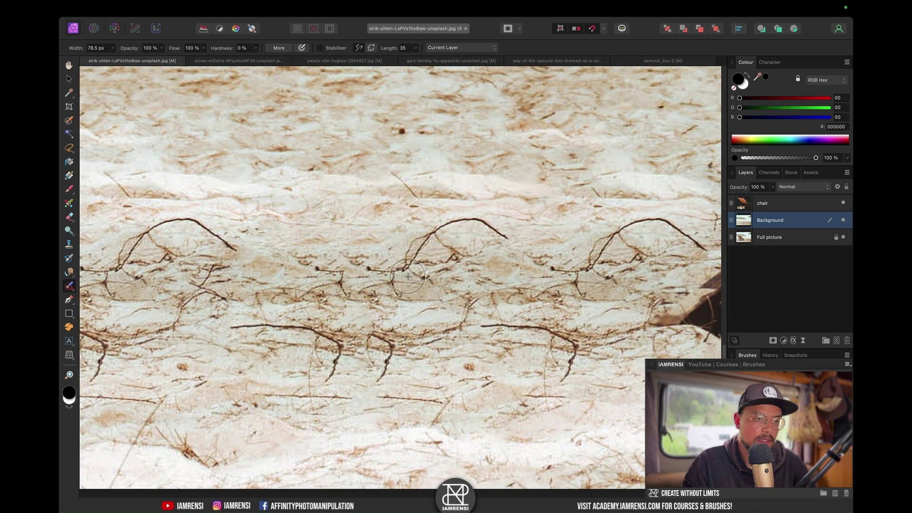
key(bracketleft)
key(bracketleft)
key(bracketleft)
key(bracketleft)
key(bracketleft)
mouse_move(388, 272)
mouse_down()
mouse_move(431, 233)
mouse_move(460, 224)
mouse_move(507, 239)
mouse_up()
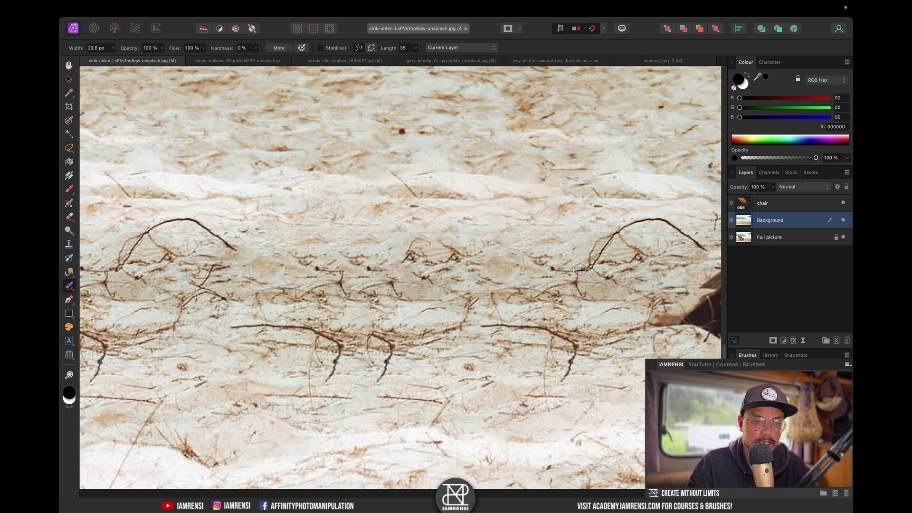
Inpaint the rightmost repeated arched twig and the middle duplicate of the dark curved branch in the sand on the Background layer
mouse_move(580, 265)
mouse_down()
mouse_move(640, 224)
mouse_move(707, 249)
mouse_up()
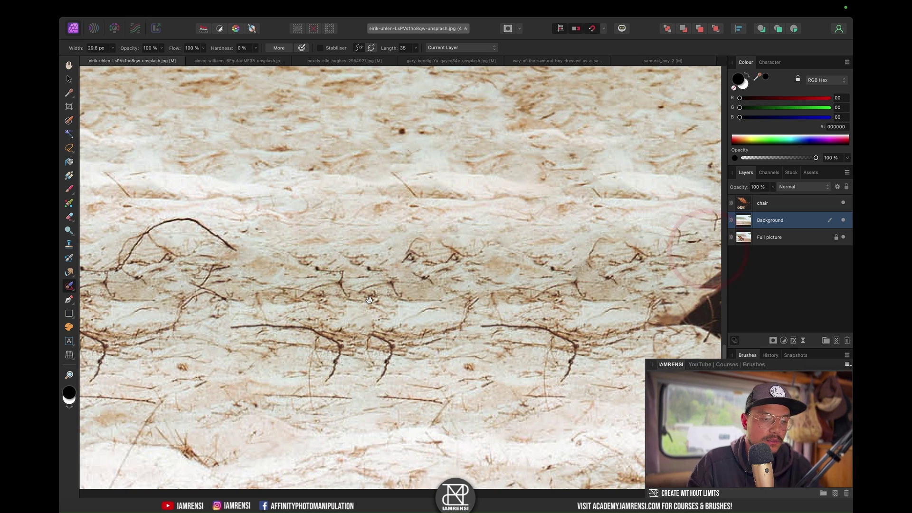
key(space)
drag(320, 292, 519, 310)
drag(540, 275, 409, 210)
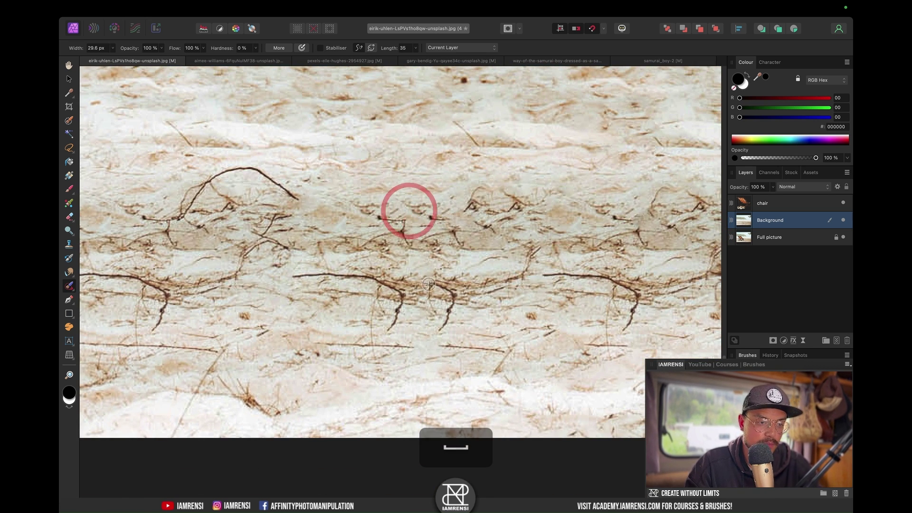
mouse_move(431, 280)
mouse_down()
mouse_move(452, 289)
mouse_move(445, 317)
mouse_move(445, 303)
mouse_move(428, 297)
mouse_move(459, 305)
mouse_move(443, 334)
mouse_move(438, 301)
mouse_up()
key(space)
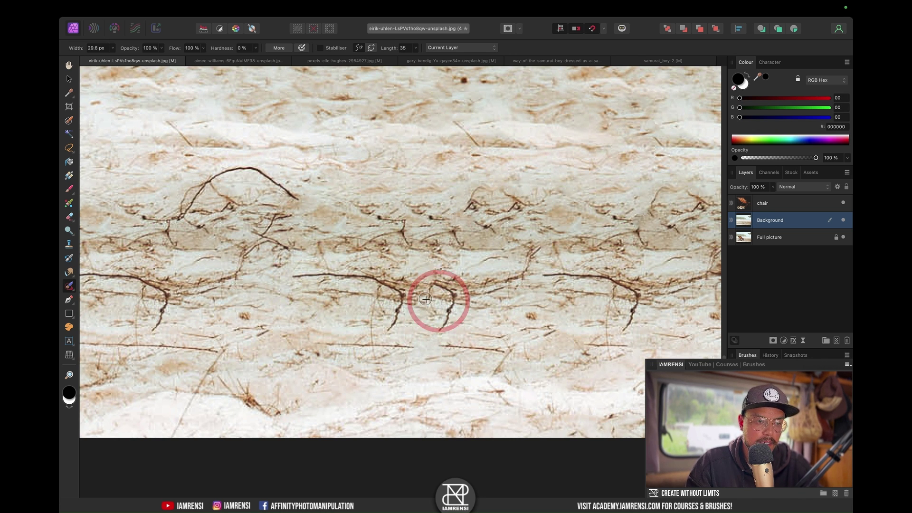
mouse_move(357, 273)
mouse_down()
mouse_move(385, 281)
mouse_move(402, 327)
mouse_up()
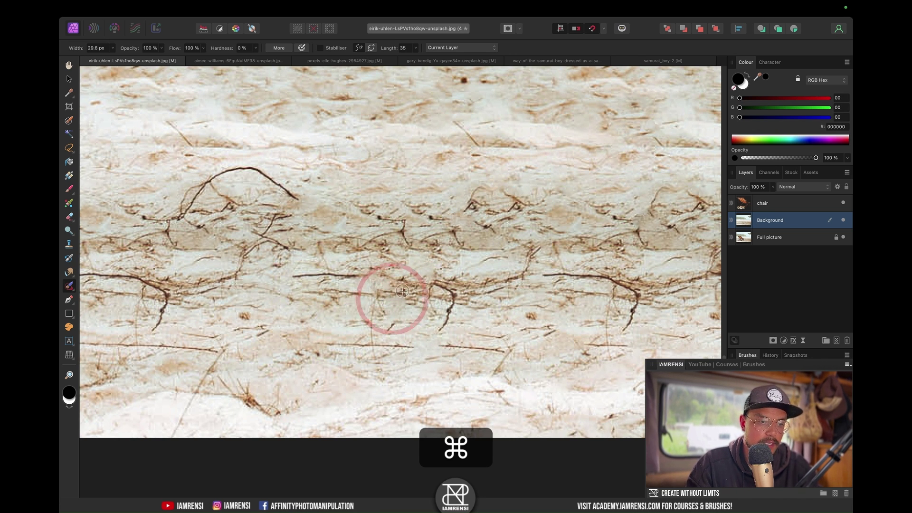
drag(323, 278, 375, 278)
click(391, 332)
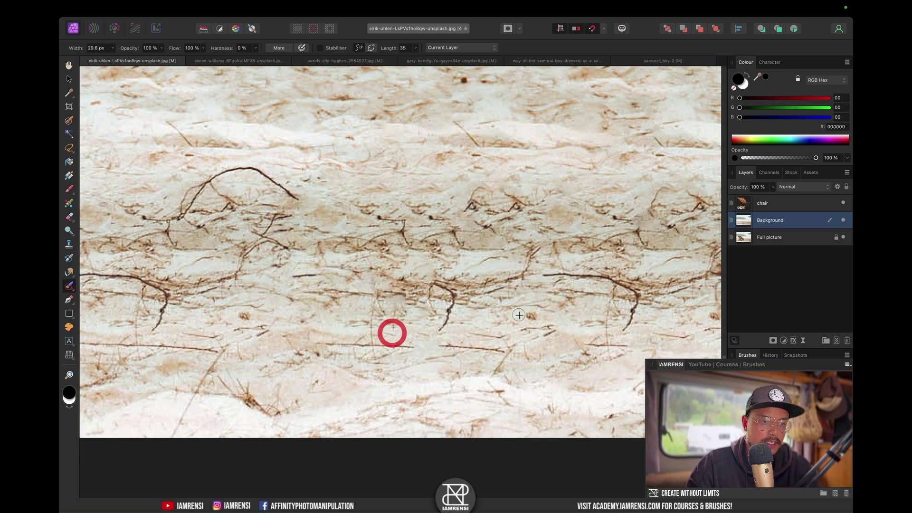
Select the chair layer and isolate it to show only the chair's base and its surrounding sand patch
key(space)
drag(538, 305, 371, 304)
key(space)
drag(538, 317, 297, 289)
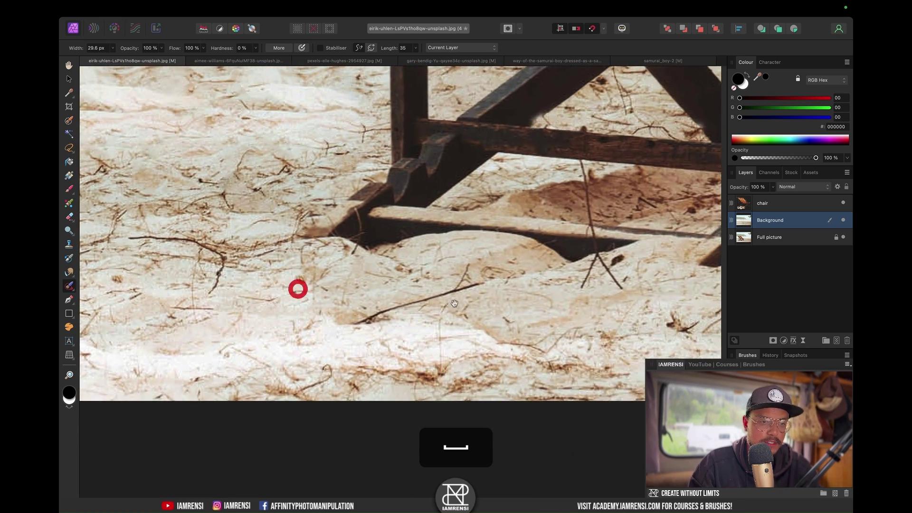
drag(474, 299, 488, 318)
click(774, 207)
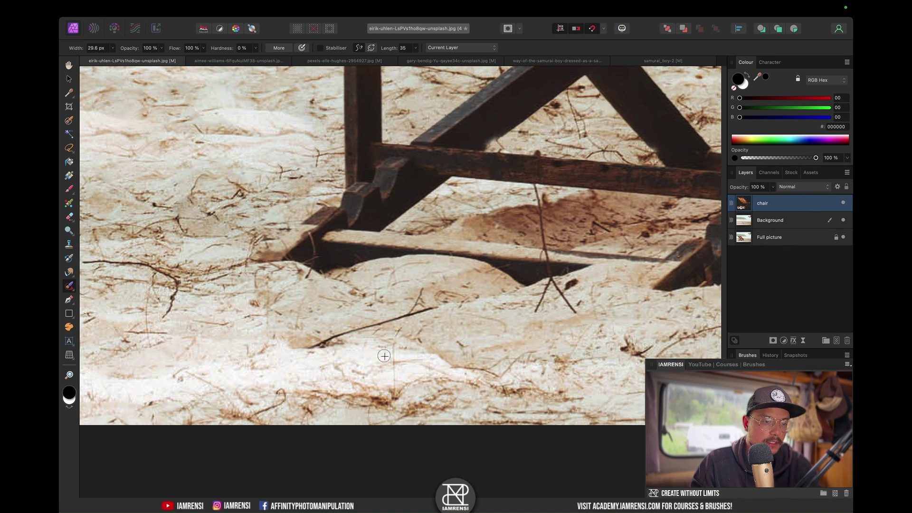
key(alt)
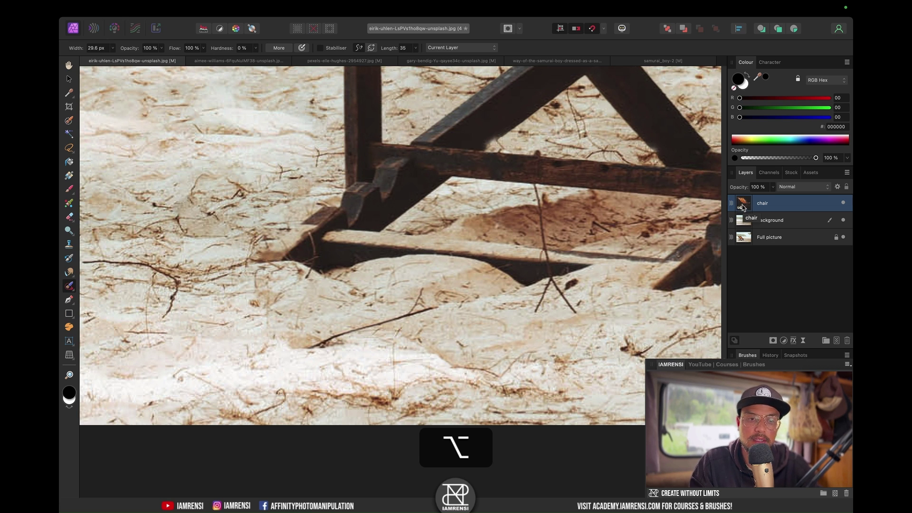
alt+click(745, 208)
drag(409, 271, 351, 259)
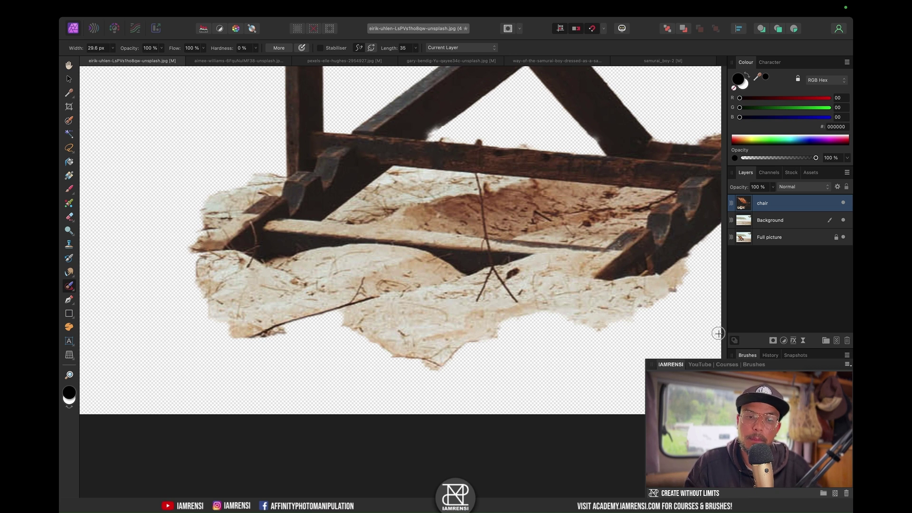
Add a mask to the chair layer and paint black along the sand patch's outer edge with a 146 px Paint Brush at 0% hardness
click(772, 340)
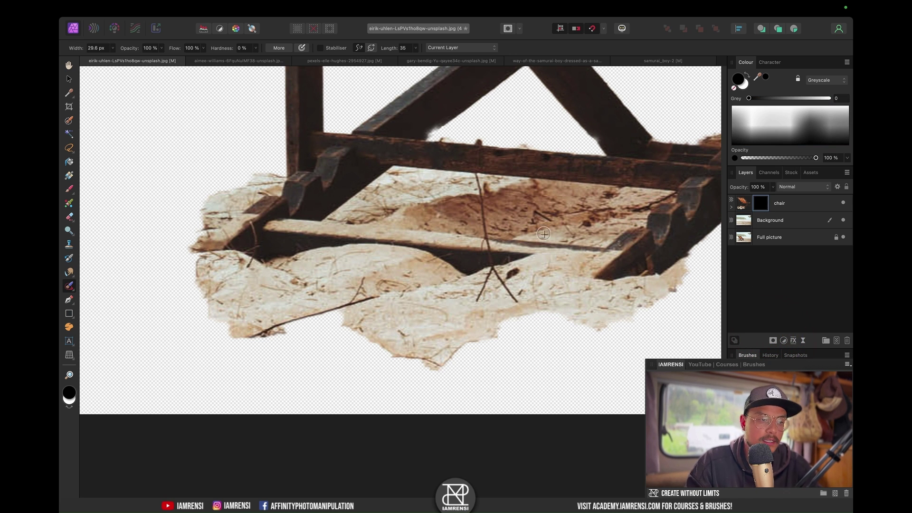
click(69, 190)
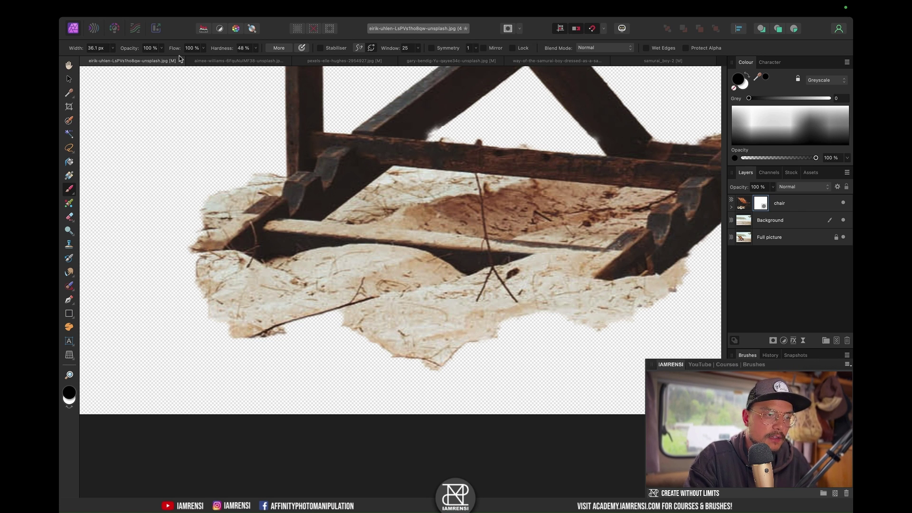
key(])
key(])
key(])
key(])
key(])
key(])
key(])
key(])
key(])
key(])
key(])
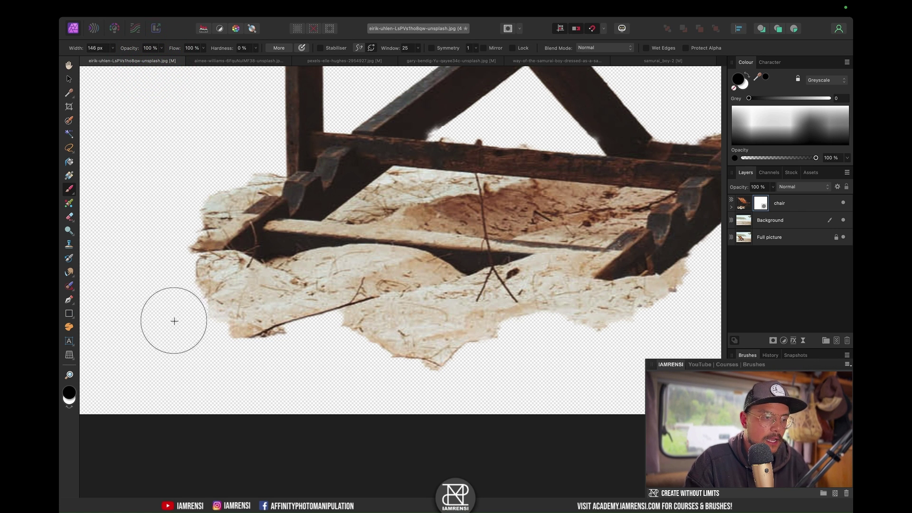
mouse_move(157, 298)
mouse_down()
mouse_move(149, 236)
mouse_move(157, 303)
mouse_move(197, 348)
mouse_move(236, 373)
mouse_move(282, 375)
mouse_move(312, 362)
mouse_move(298, 344)
mouse_move(375, 391)
mouse_move(354, 385)
mouse_move(446, 400)
mouse_move(529, 363)
mouse_move(607, 368)
mouse_move(696, 334)
mouse_up()
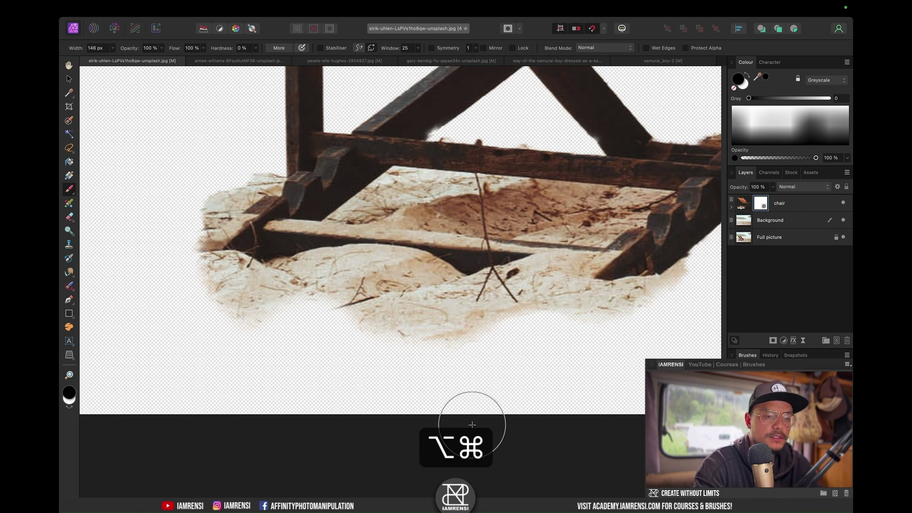
Fit the whole chair in view and leave the isolated view by selecting the Background layer to check the blended sand
key(alt+super+0)
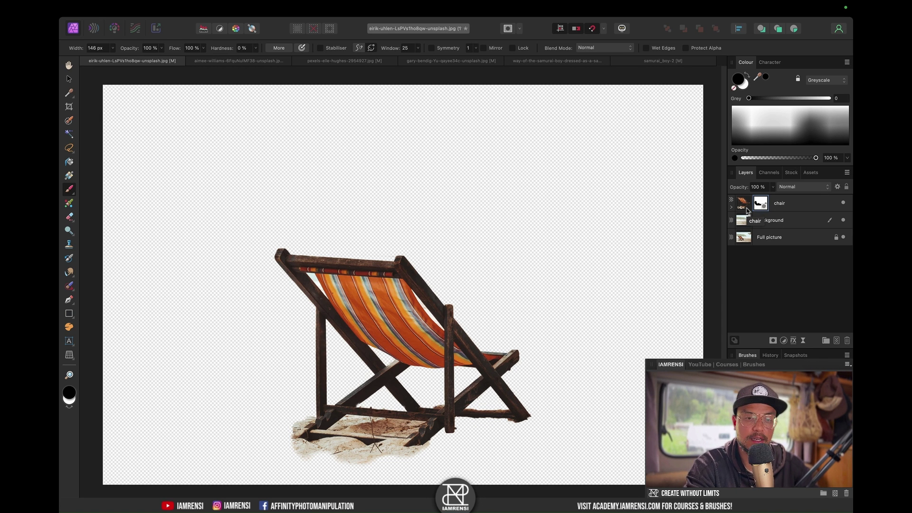
click(744, 205)
click(771, 220)
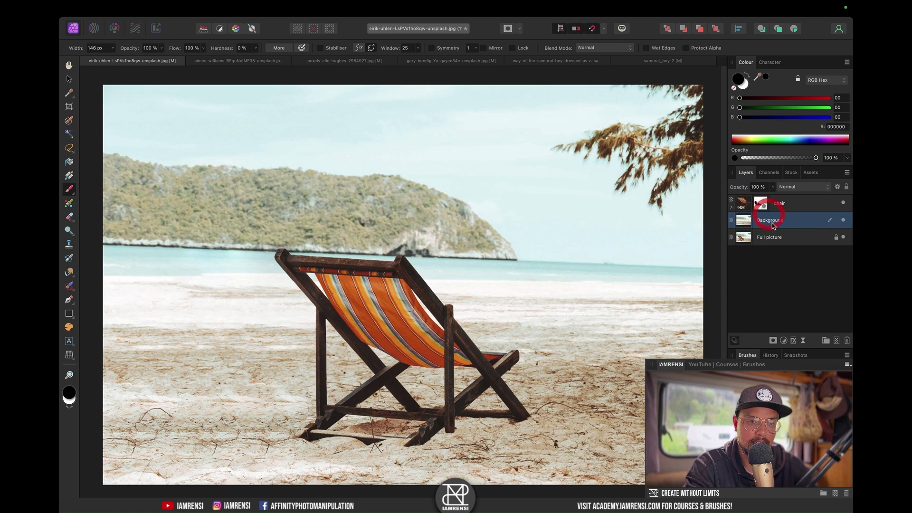